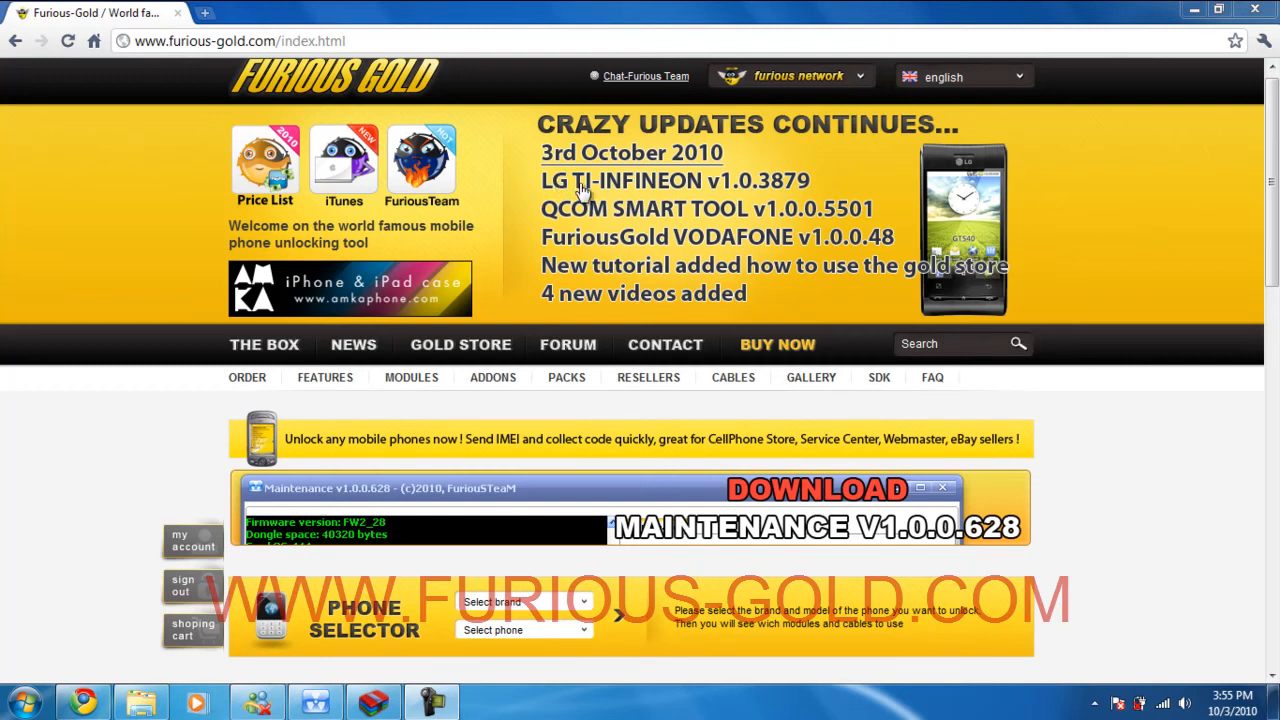
- View the LG TI-INFINEON v1.0.3879 update news and its supported models list
left_click(776, 180)
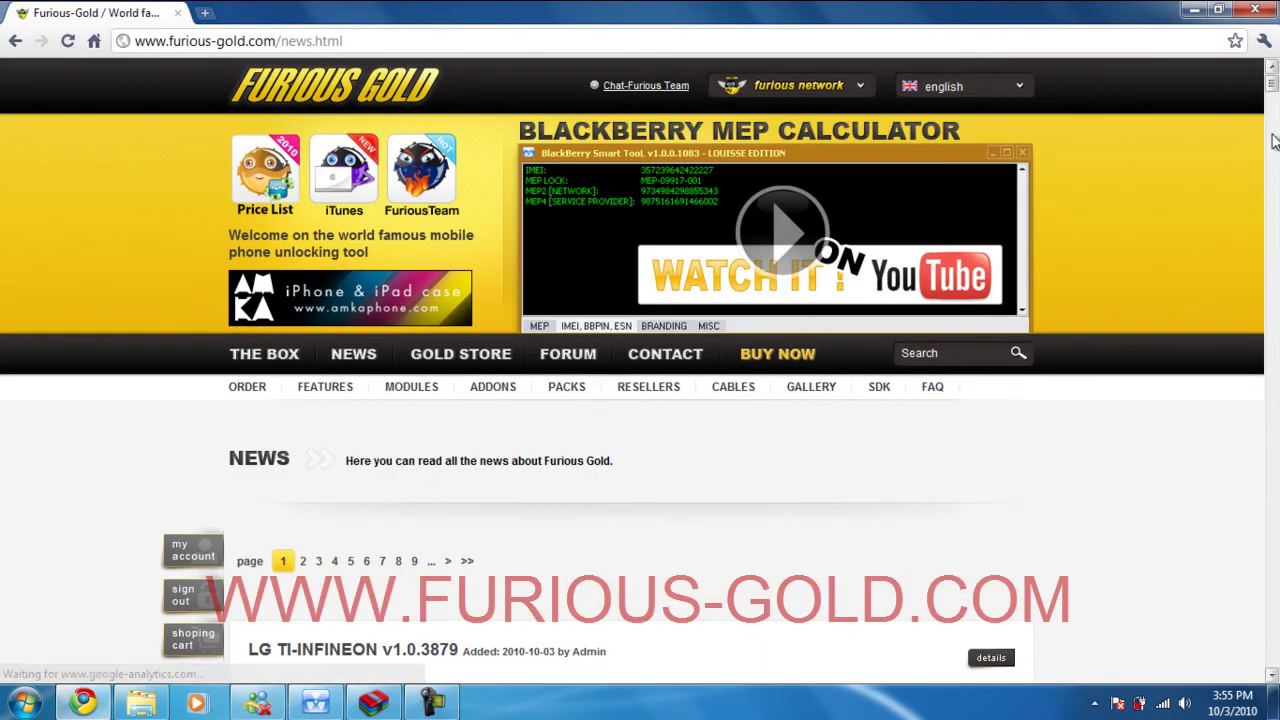
left_click(1273, 140)
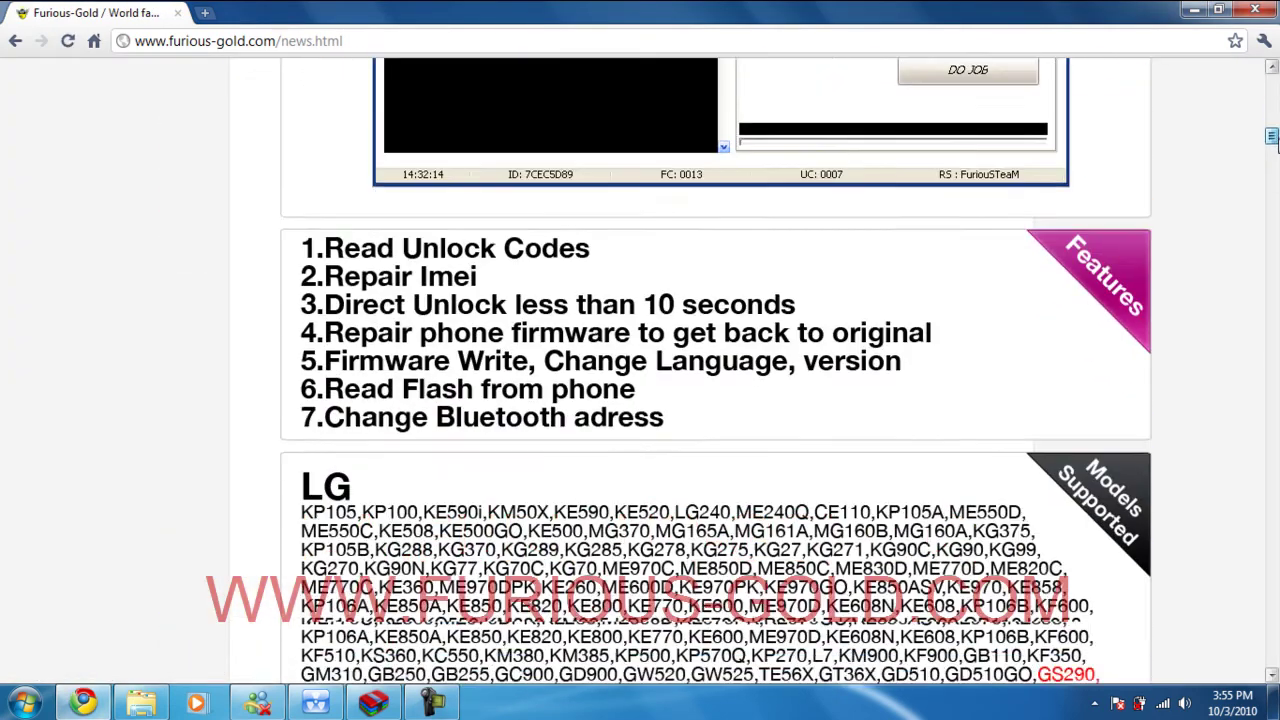
left_click_drag(1273, 138, 1273, 146)
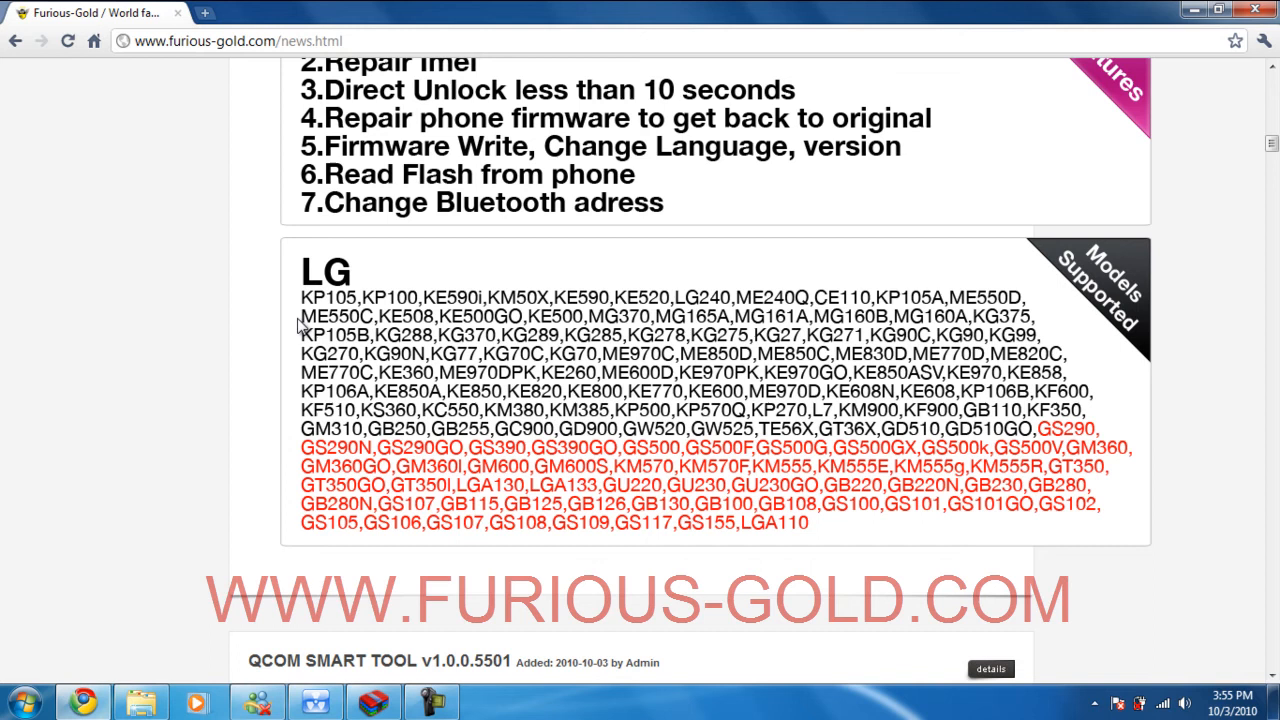
left_click_drag(1272, 145, 1272, 85)
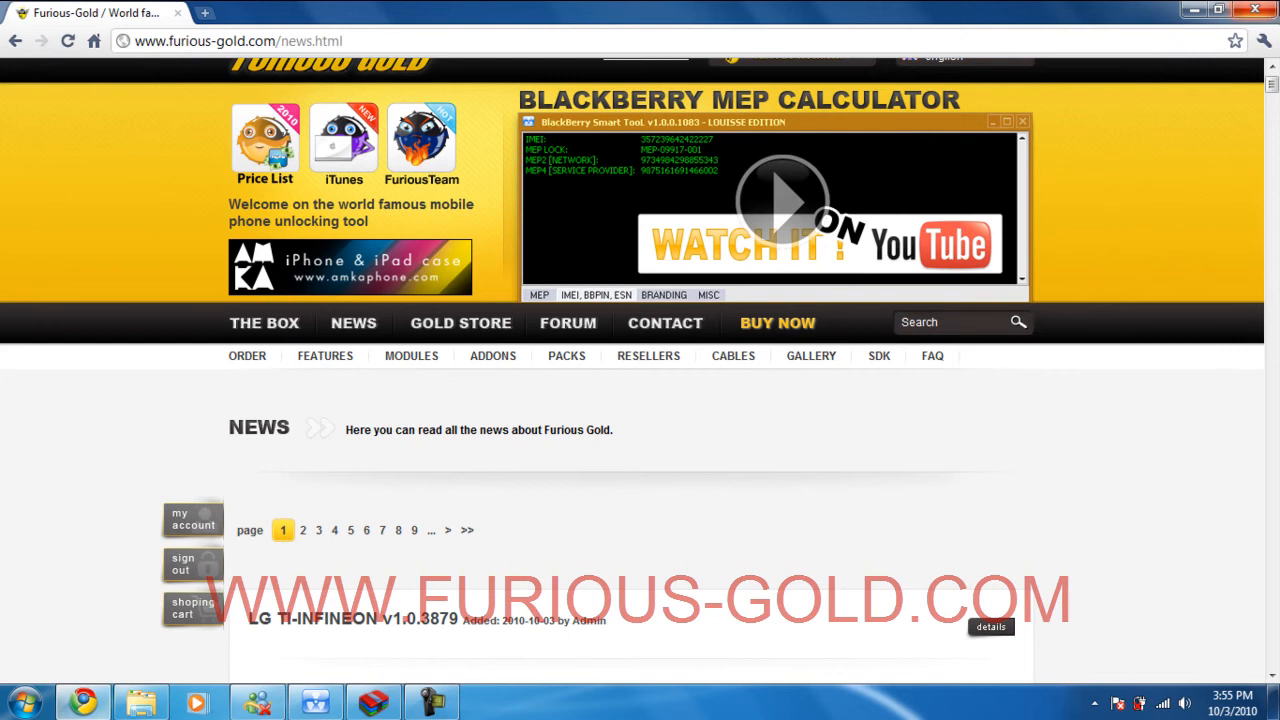
- Minimise Chrome, close the Furious Gold folder window and centre the Maintenance tool on the desktop
left_click(1193, 16)
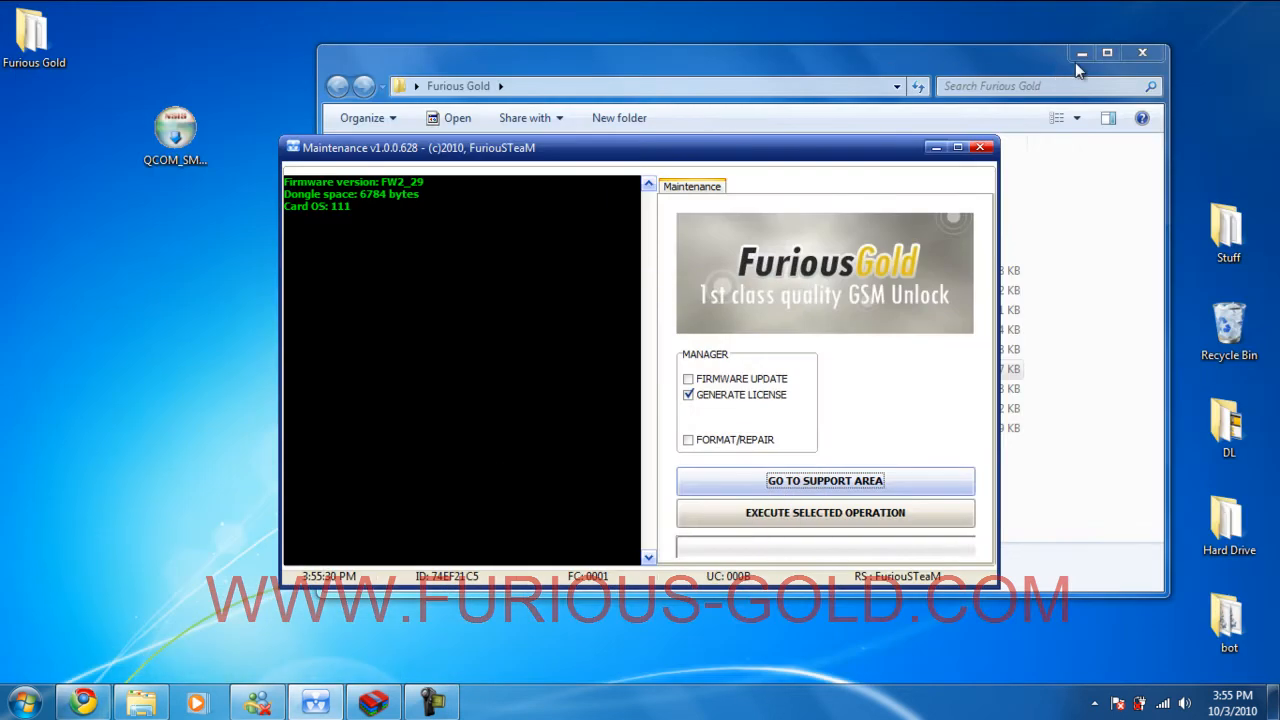
left_click_drag(800, 150, 517, 294)
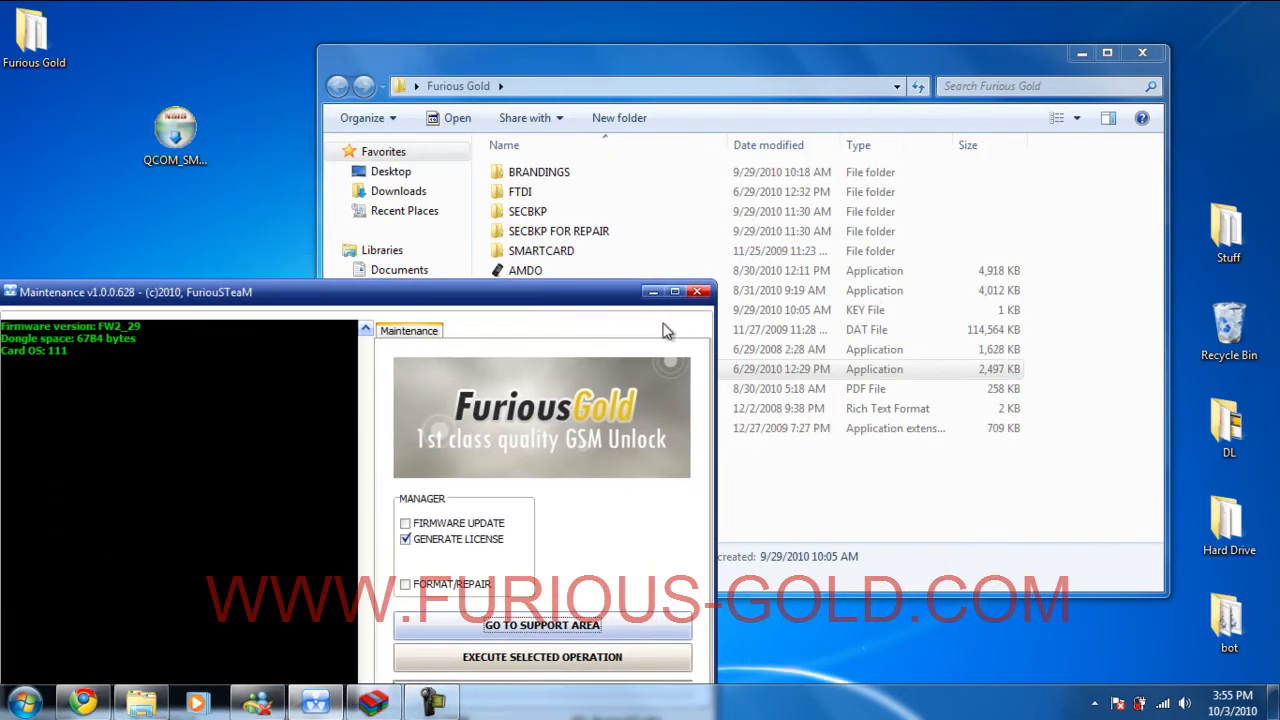
left_click_drag(958, 276, 560, 158)
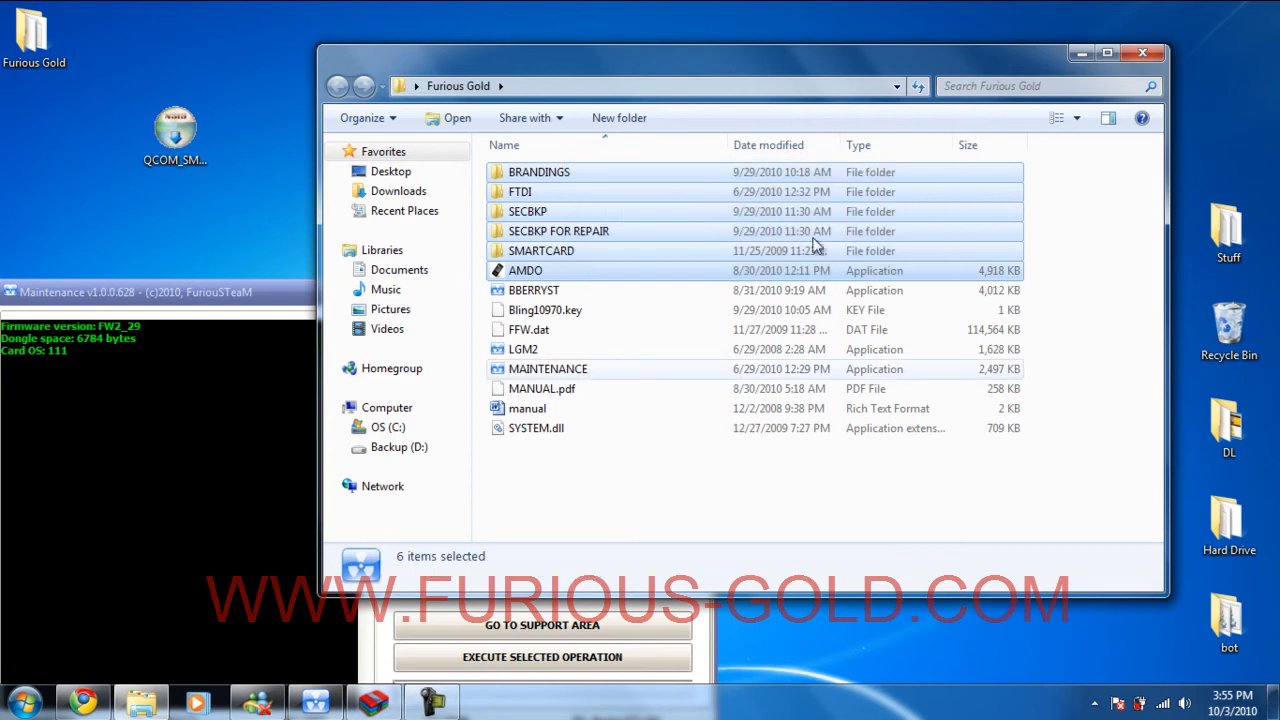
left_click(1143, 52)
left_click_drag(150, 292, 560, 112)
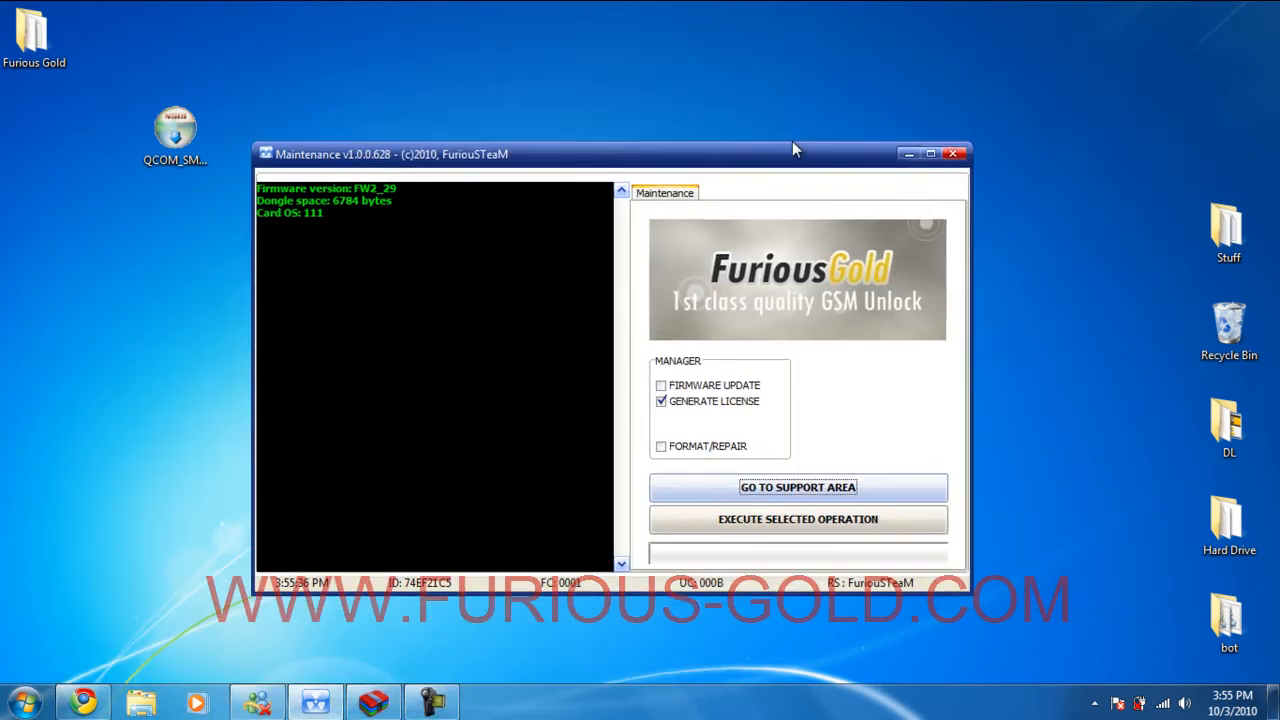
- From the support area, reach the LG TI-INFINEON module page with its LGKE.exe download, then minimise the browser
left_click(820, 446)
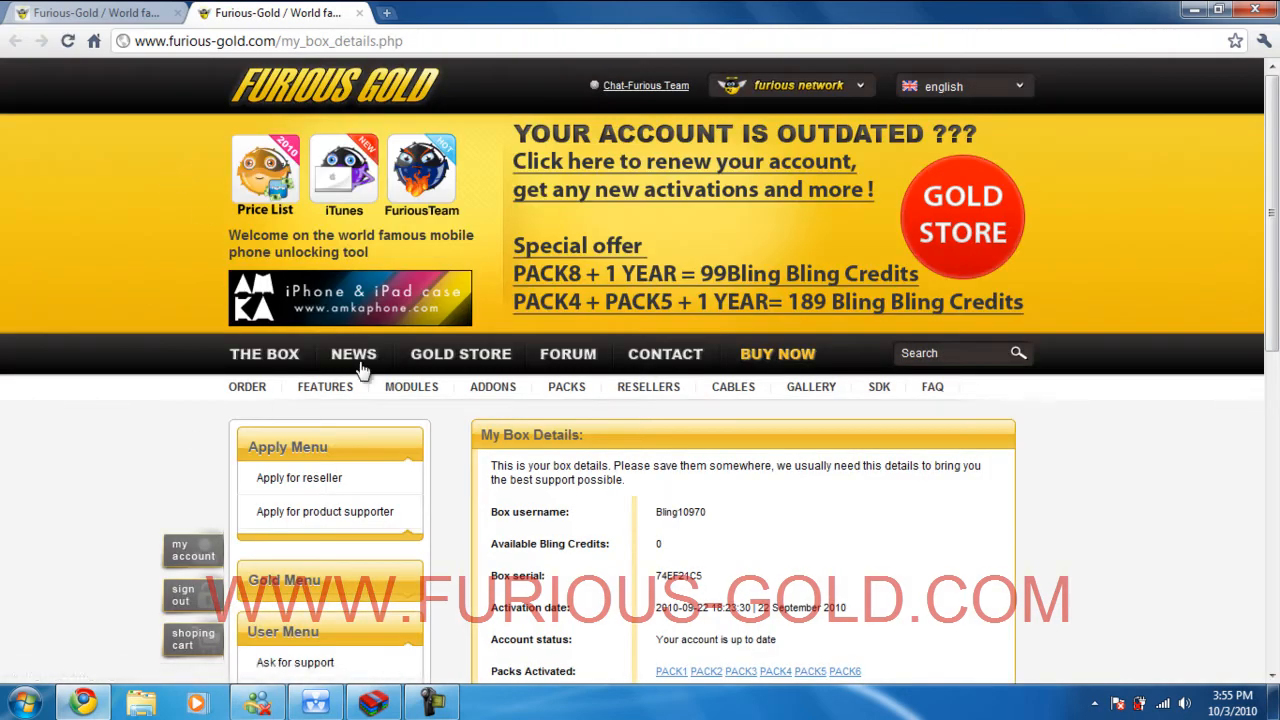
left_click(411, 387)
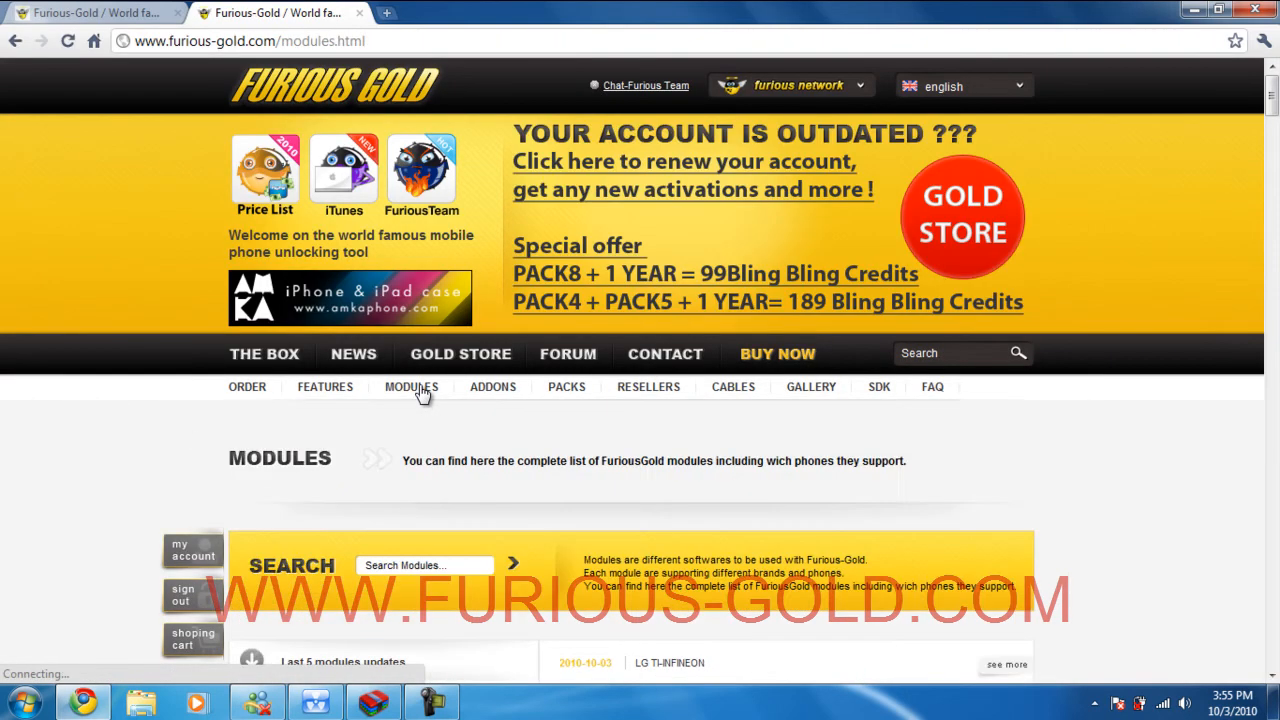
scroll(209, 360, "down", 1)
scroll(209, 360, "down", 4)
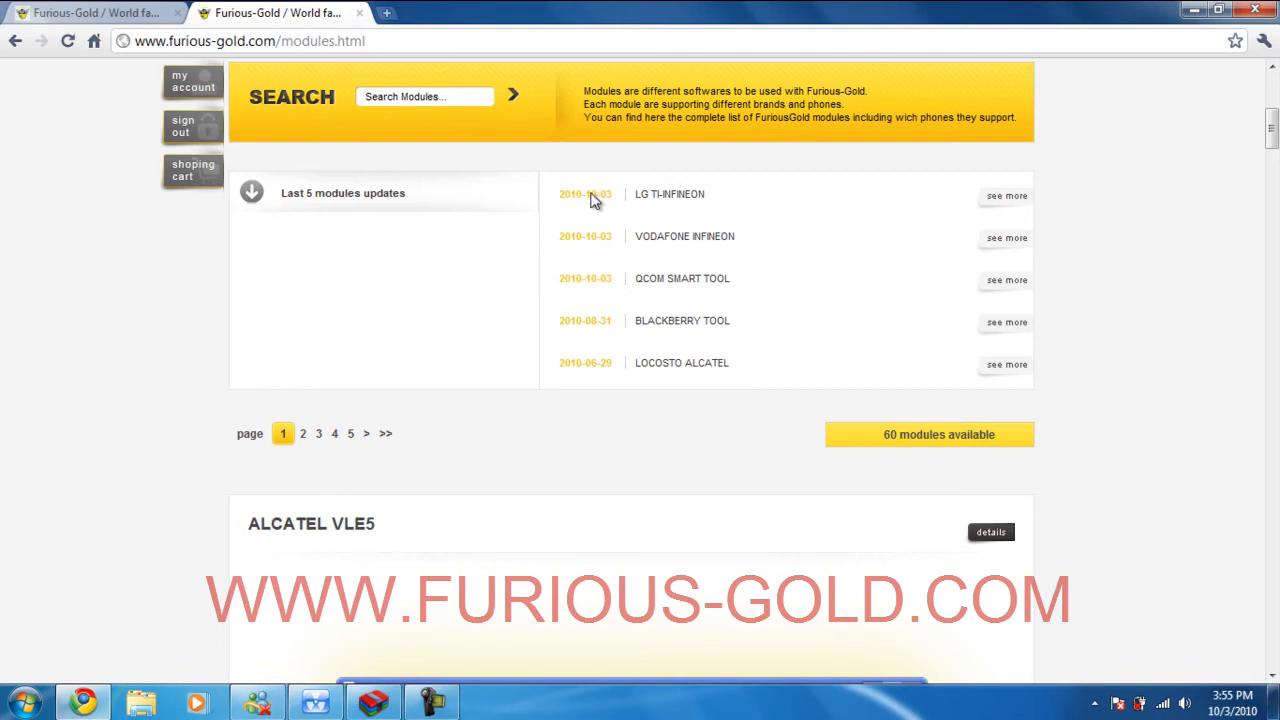
left_click(1007, 196)
scroll(640, 360, "down", 3)
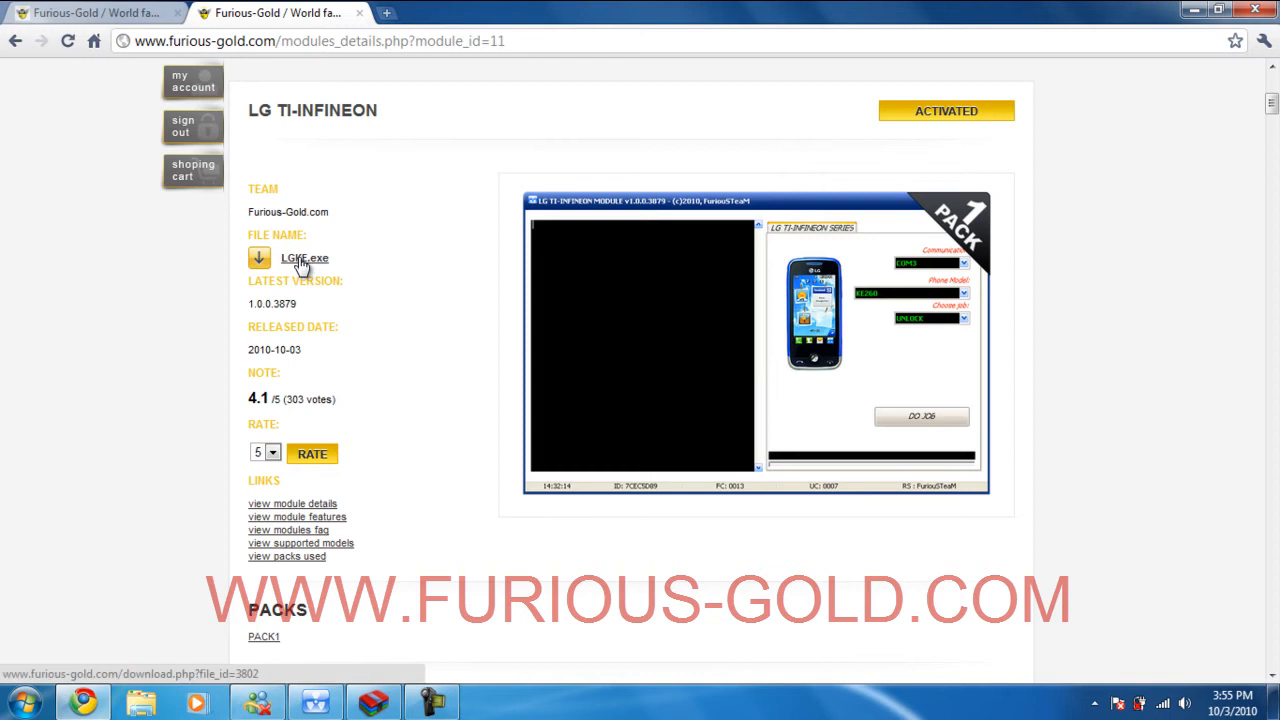
left_click(1193, 10)
- Extract LGKE_v1.0.0.3879.exe from the WinRAR archive onto the desktop and close the archive
left_click(373, 703)
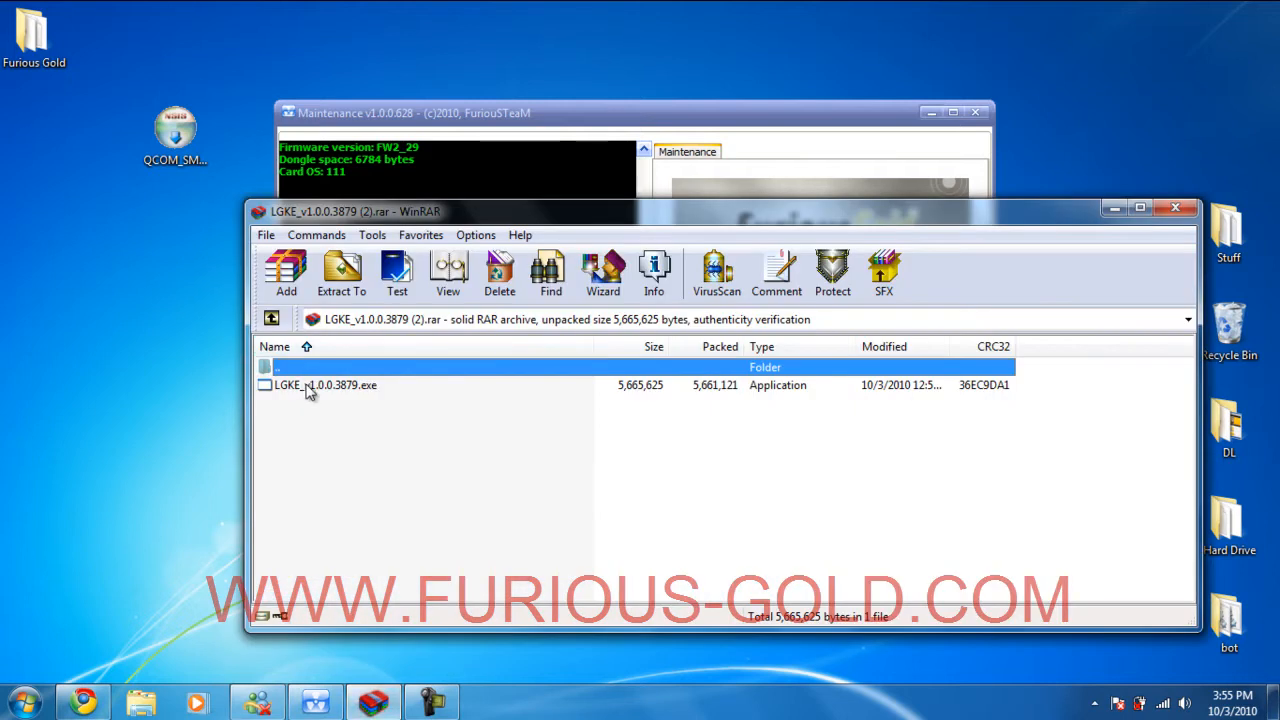
left_click(310, 388)
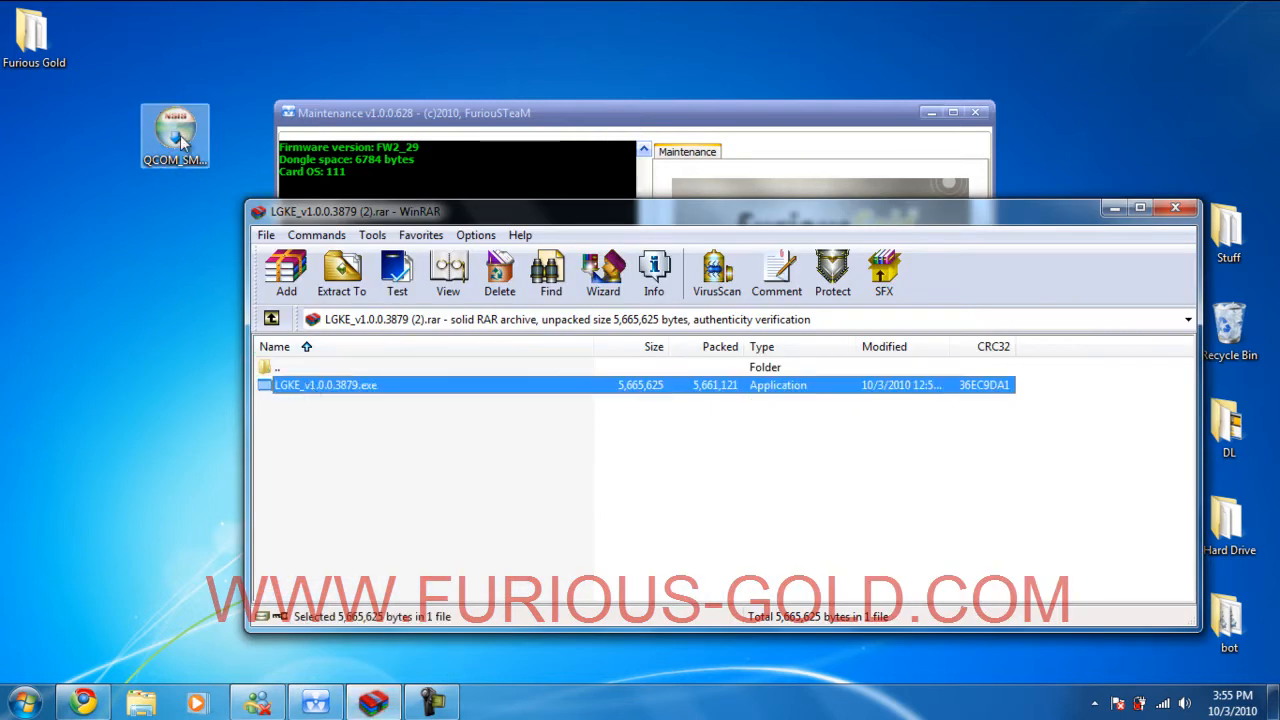
mouse_move(320, 388)
left_mouse_down()
mouse_move(155, 238)
mouse_move(160, 257)
left_mouse_up()
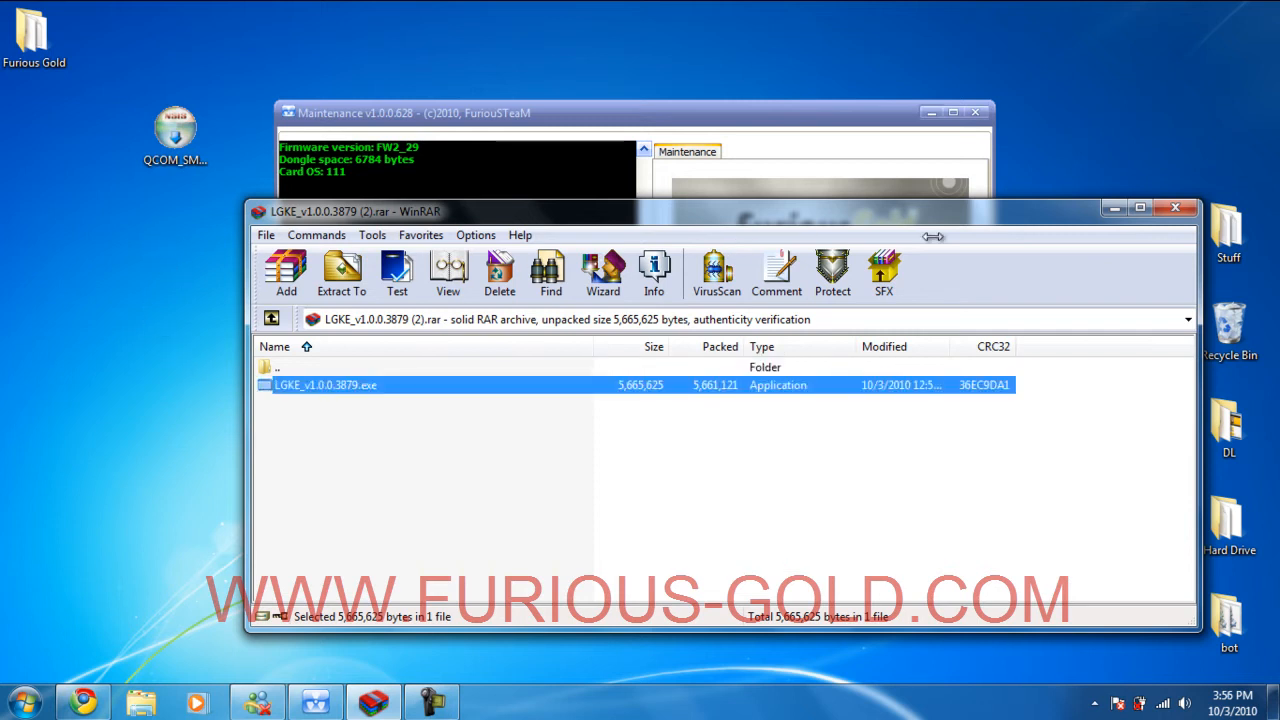
left_click(1175, 206)
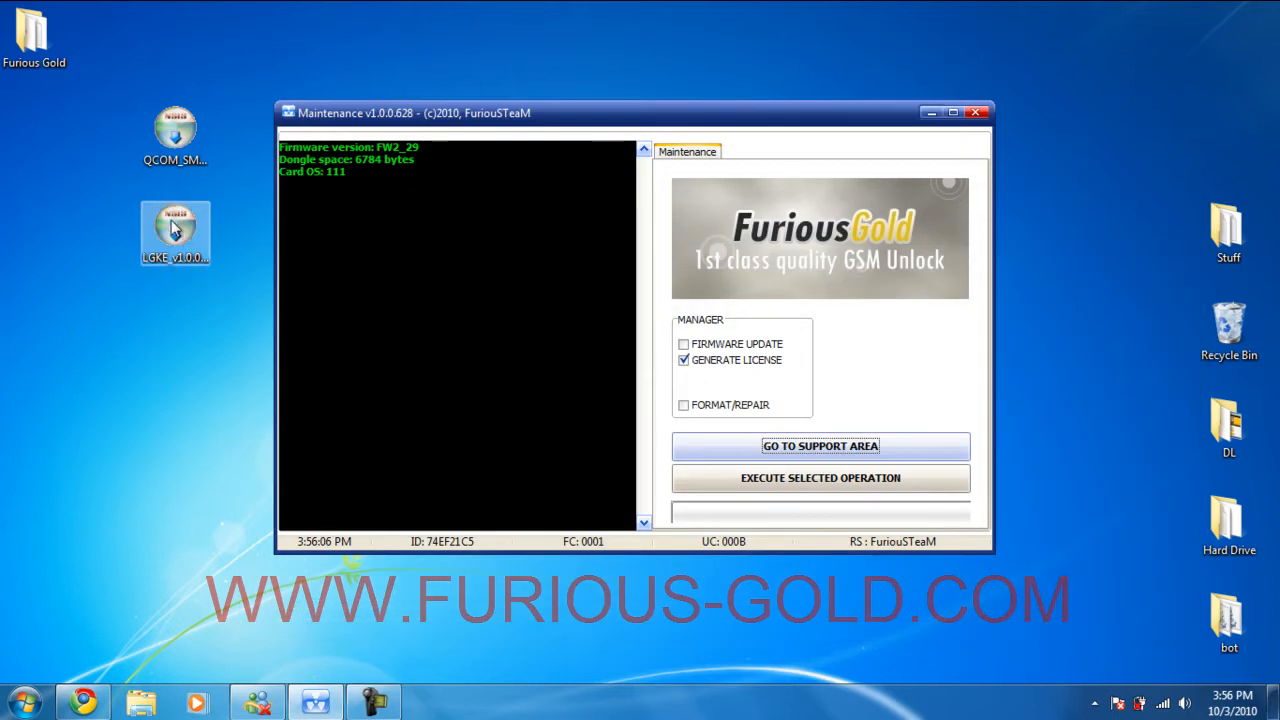
- Launch the LGKE installer and copy the Furious Gold folder path from Explorer
double_click(177, 232)
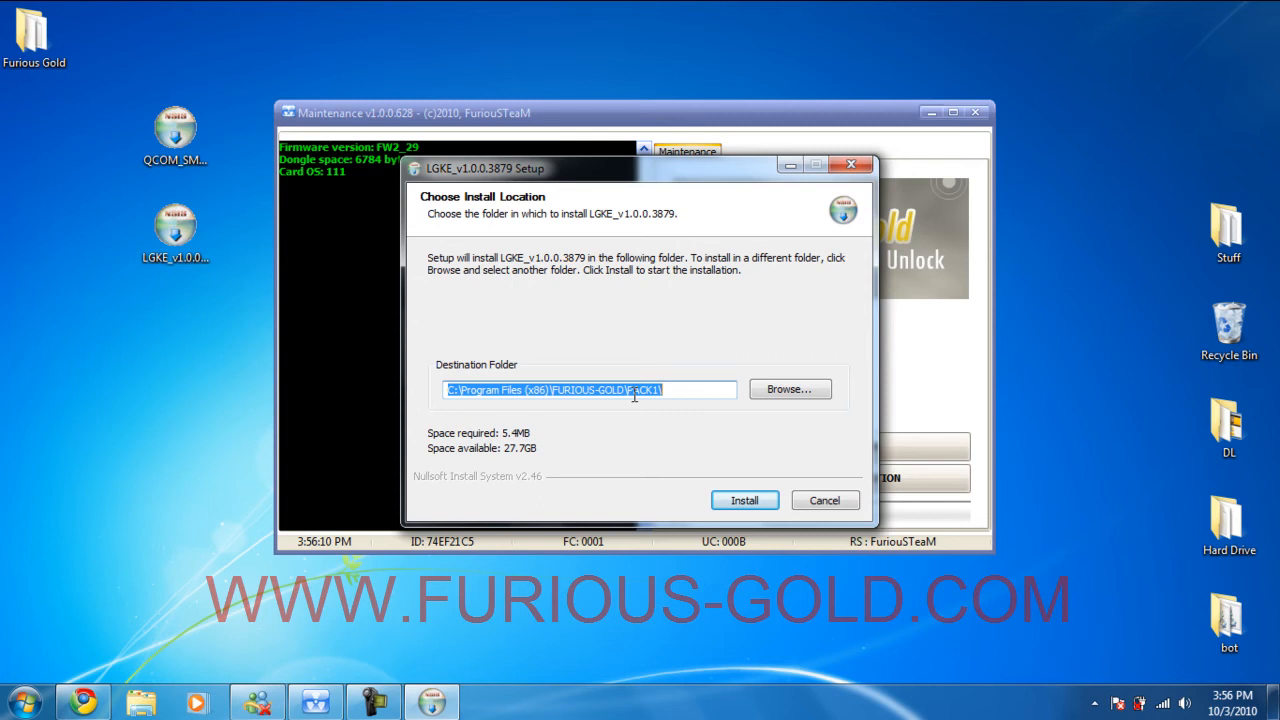
double_click(33, 40)
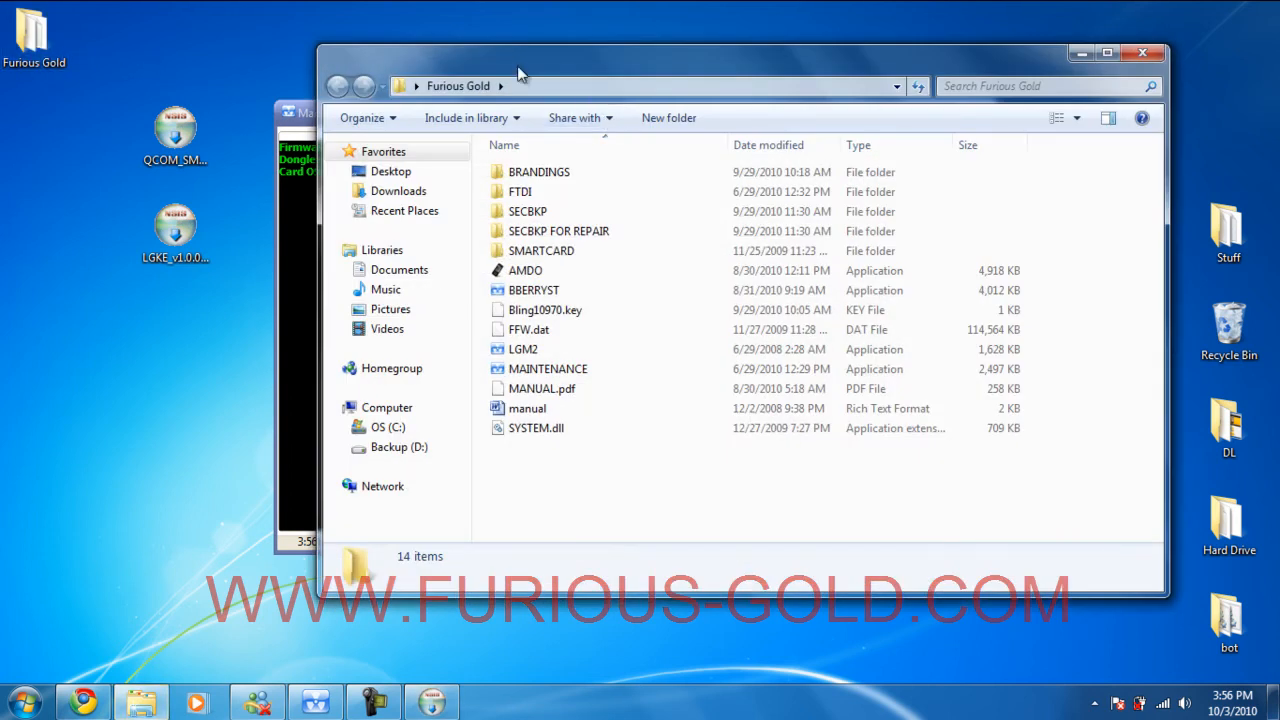
left_click(740, 88)
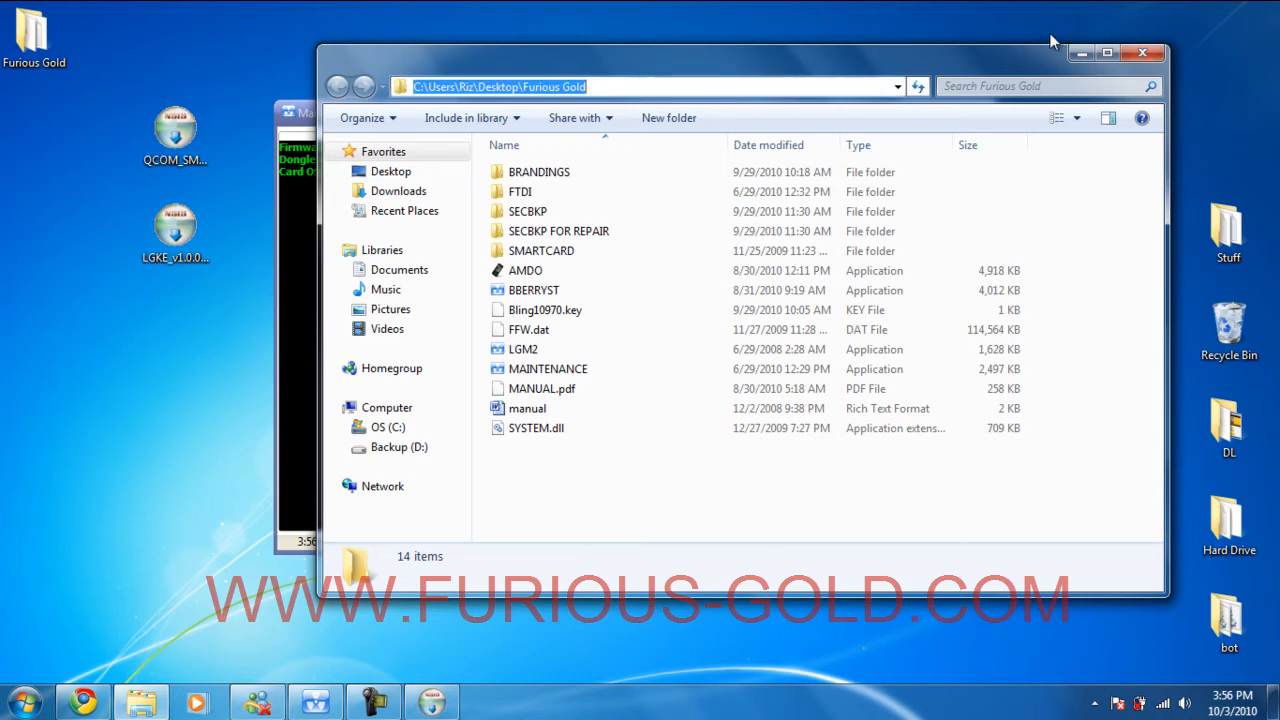
left_click(1083, 55)
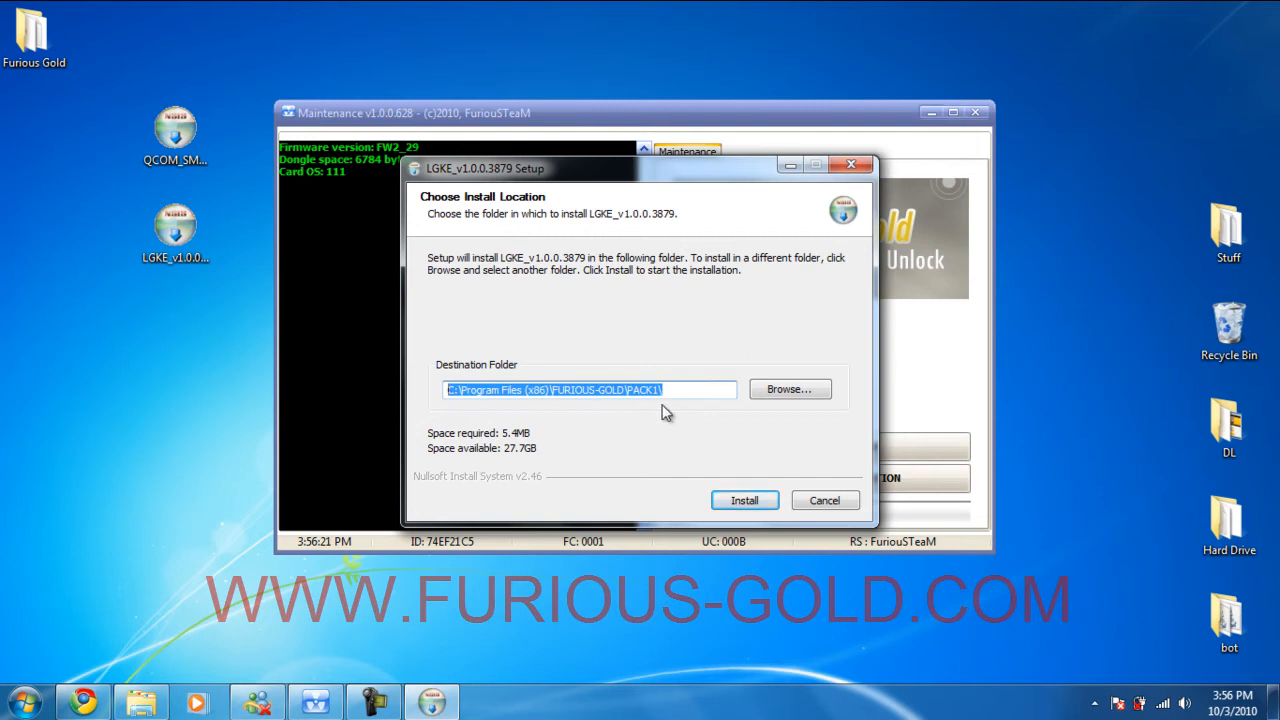
- Install LGKE v1.0.0.3879 into the desktop Furious Gold folder and close the installer
type("C:\\Users\\Riz\\Desktop\\Furious Gold")
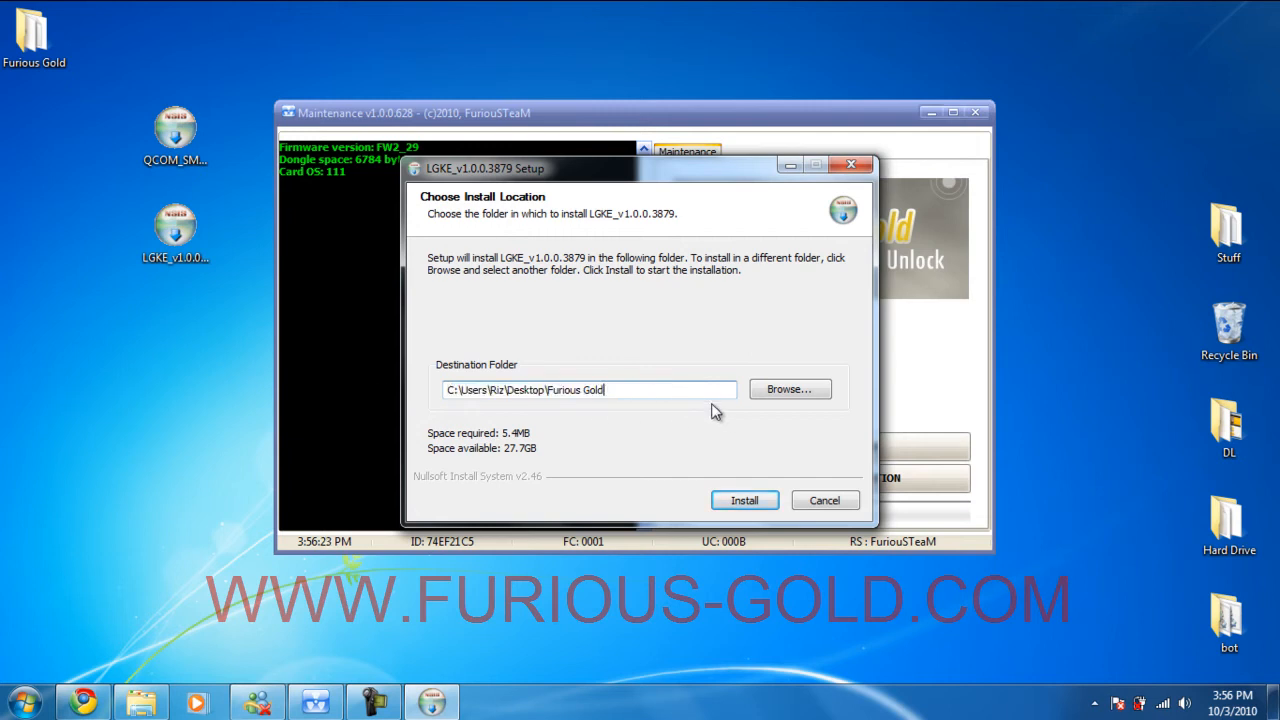
left_click(744, 500)
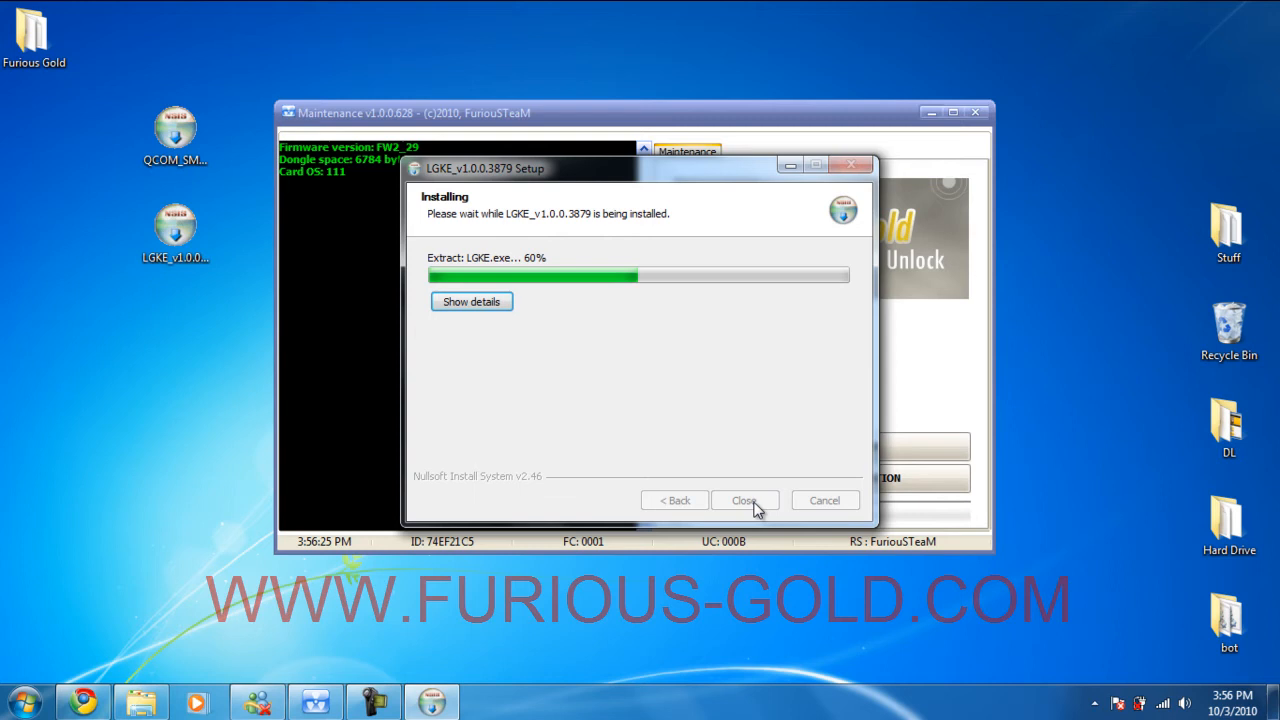
left_click(744, 500)
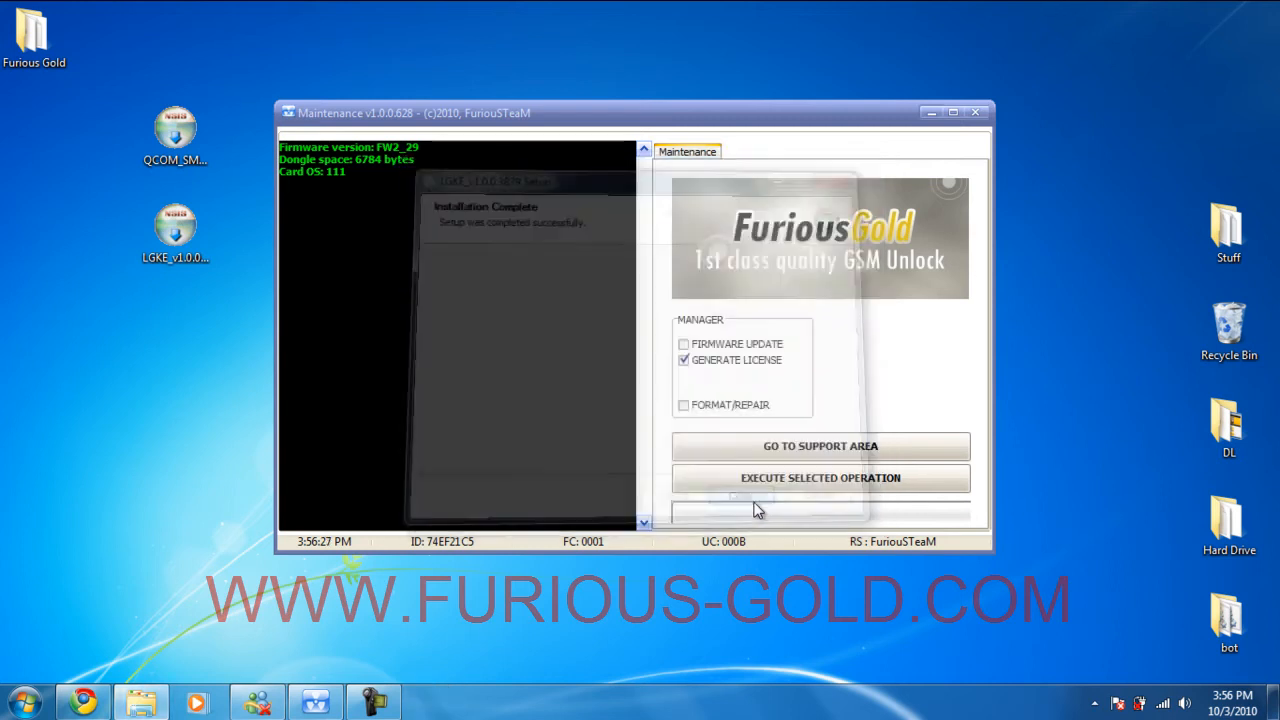
- Confirm LGKE appears in the Furious Gold folder and choose Firmware Update in Maintenance
double_click(38, 35)
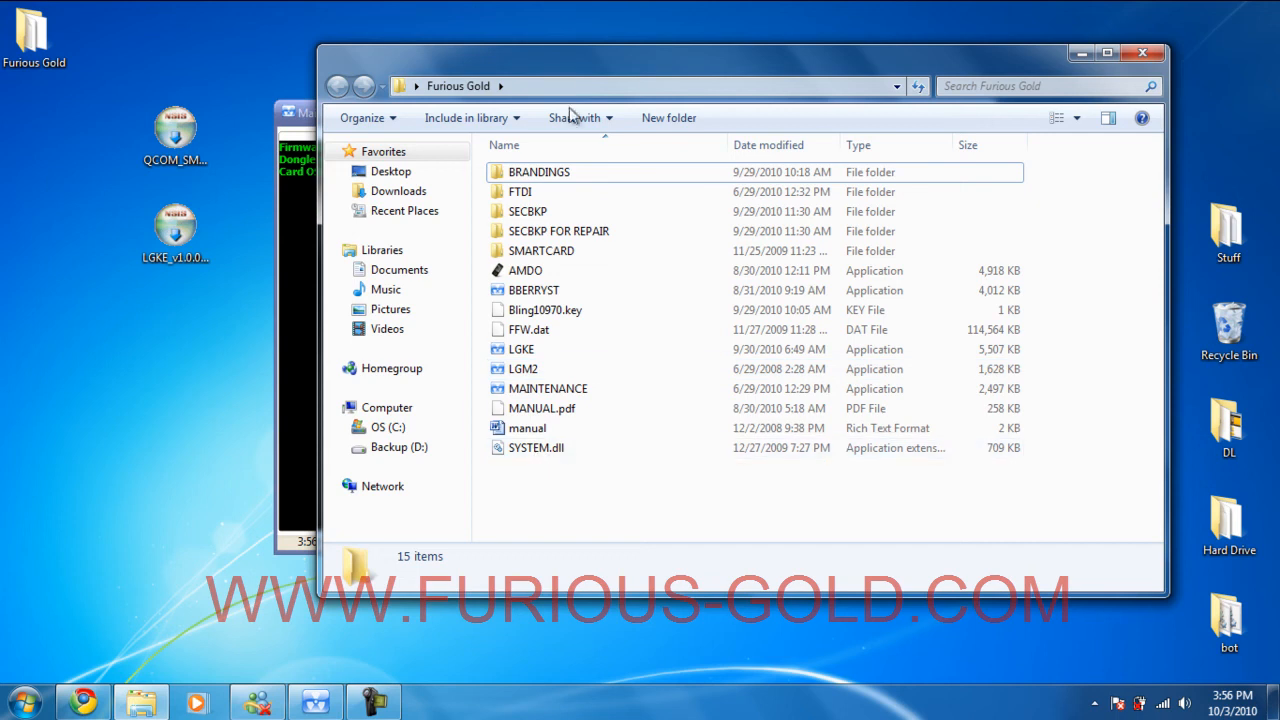
left_click(527, 354)
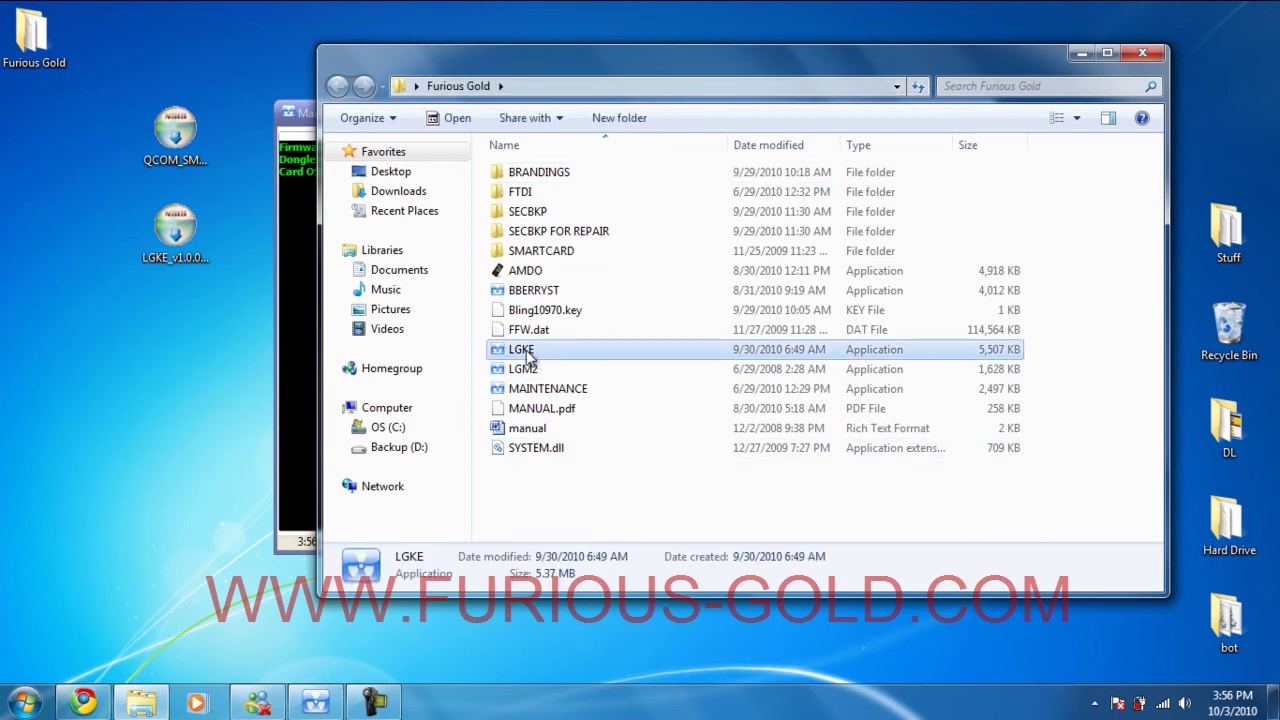
left_click(306, 118)
left_click_drag(306, 113, 63, 115)
left_click(440, 346)
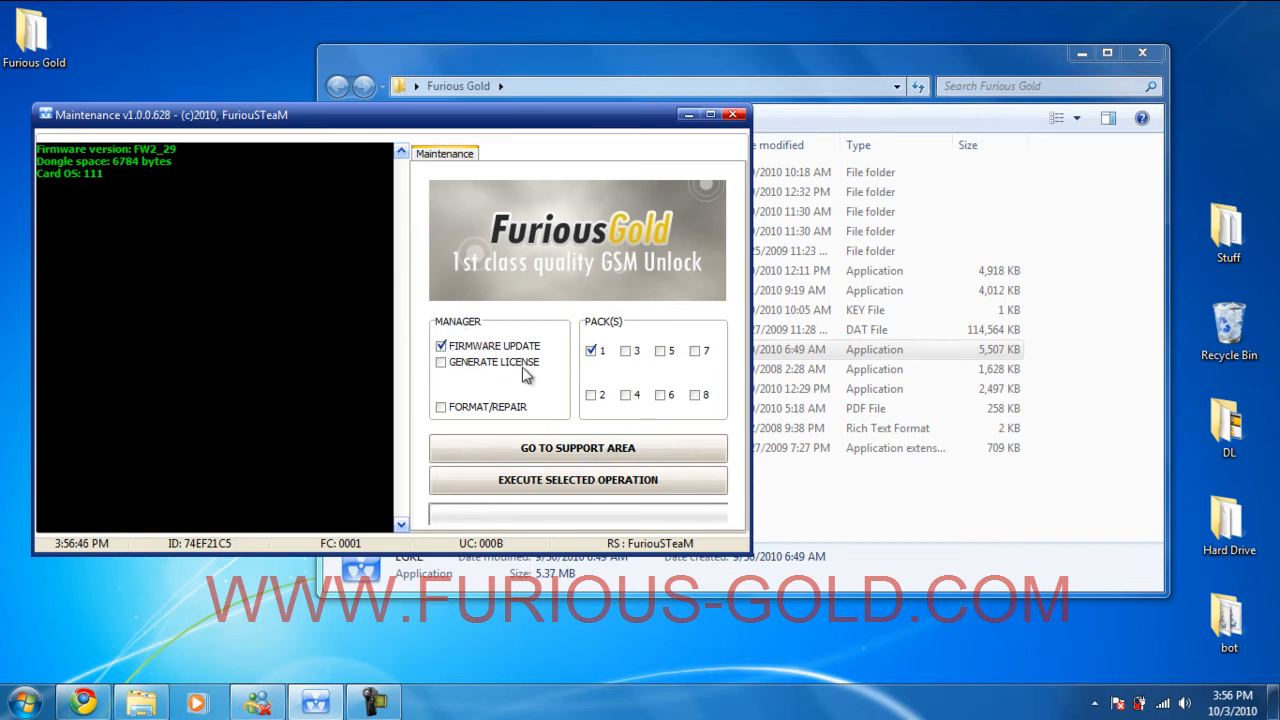
- Run the pack 1 firmware update while arranging the Maintenance and folder windows side by side
left_click(562, 485)
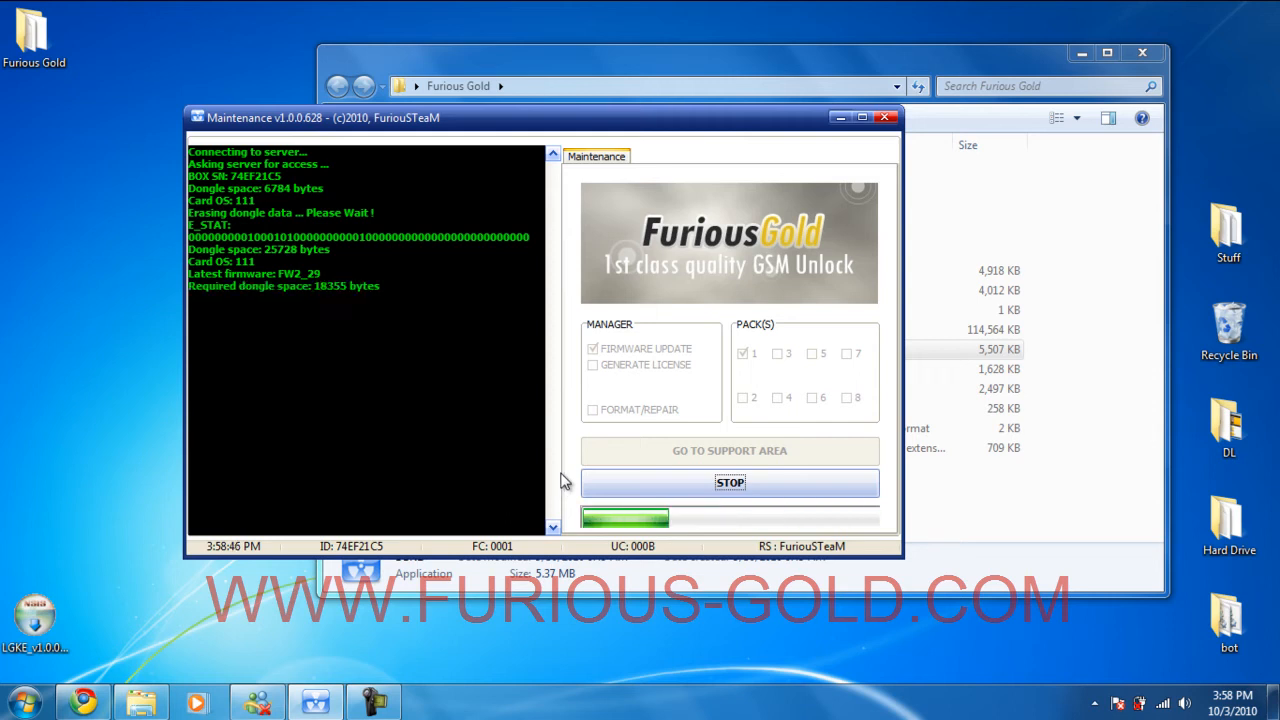
left_click_drag(757, 124, 578, 111)
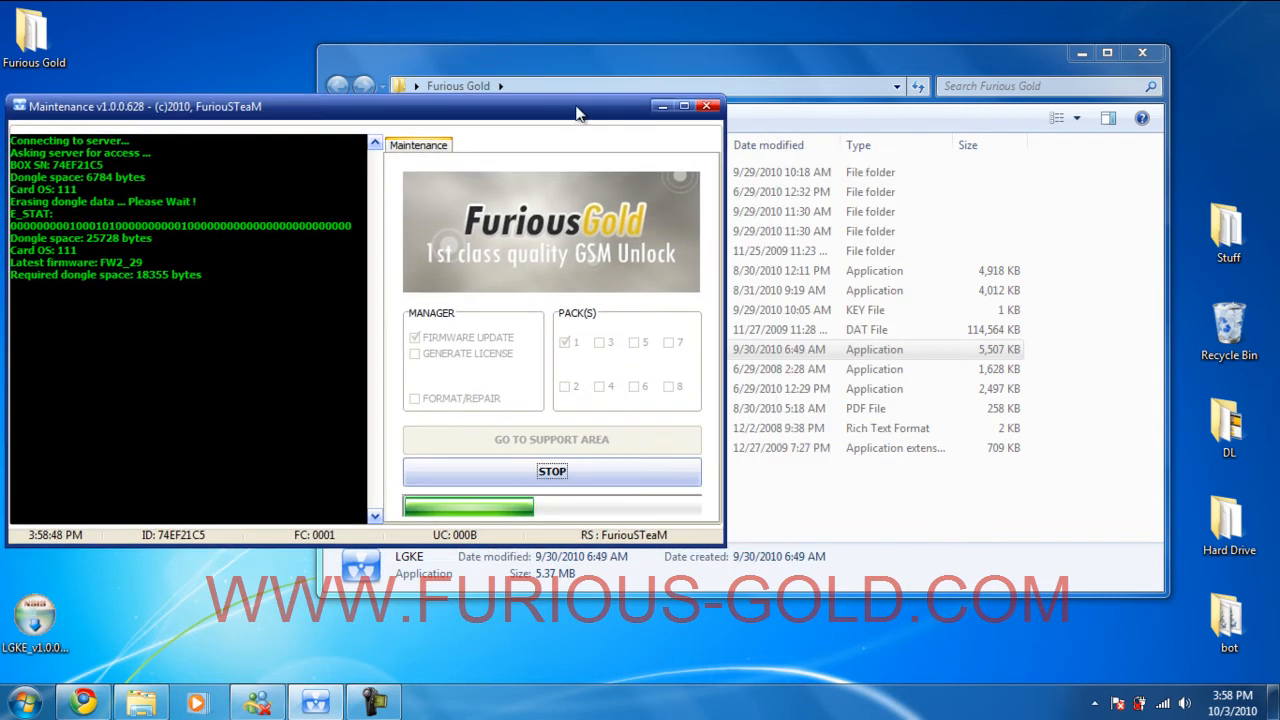
left_click_drag(776, 55, 1092, 40)
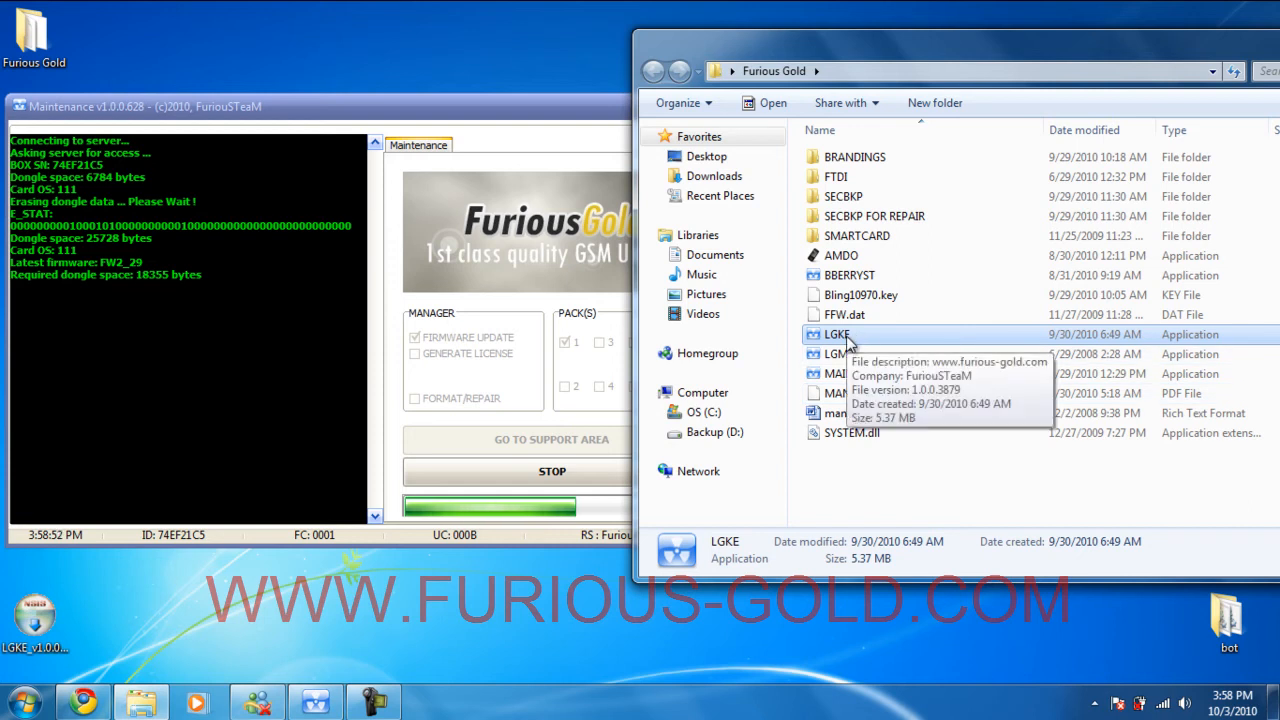
left_click_drag(807, 45, 971, 55)
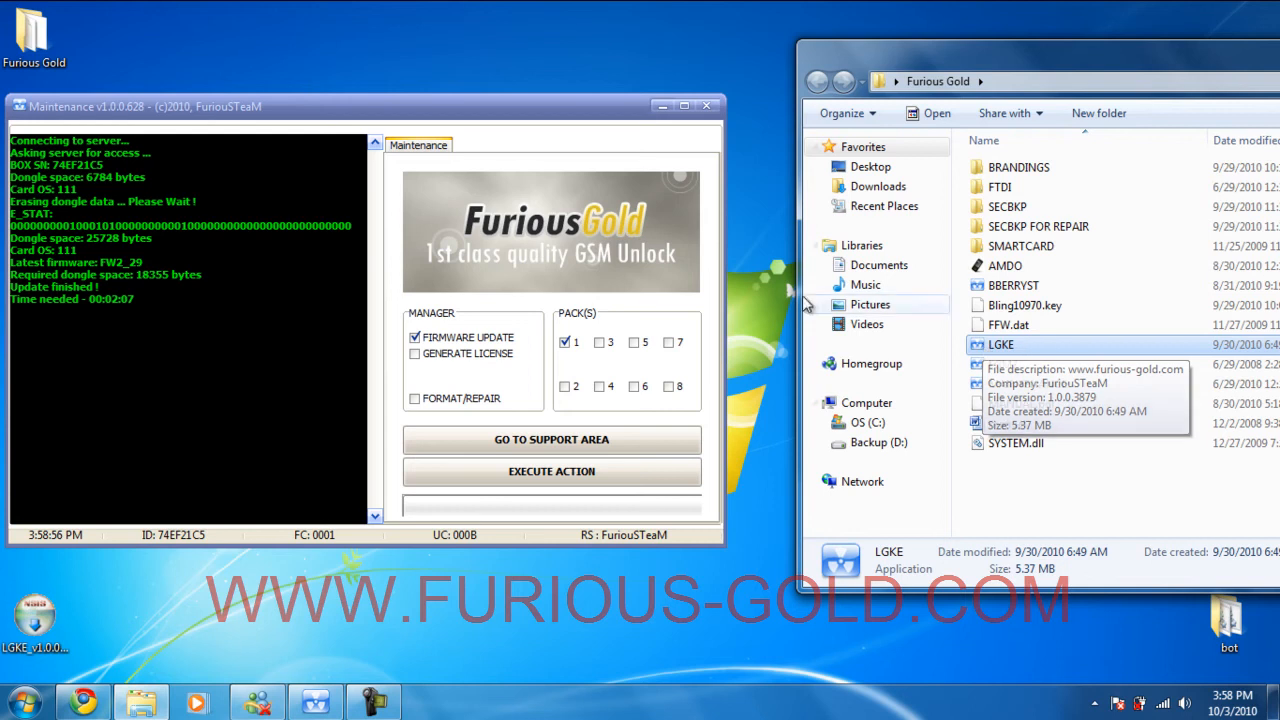
- Close the Maintenance tool after the update finishes and launch the LGKE application
left_click(706, 106)
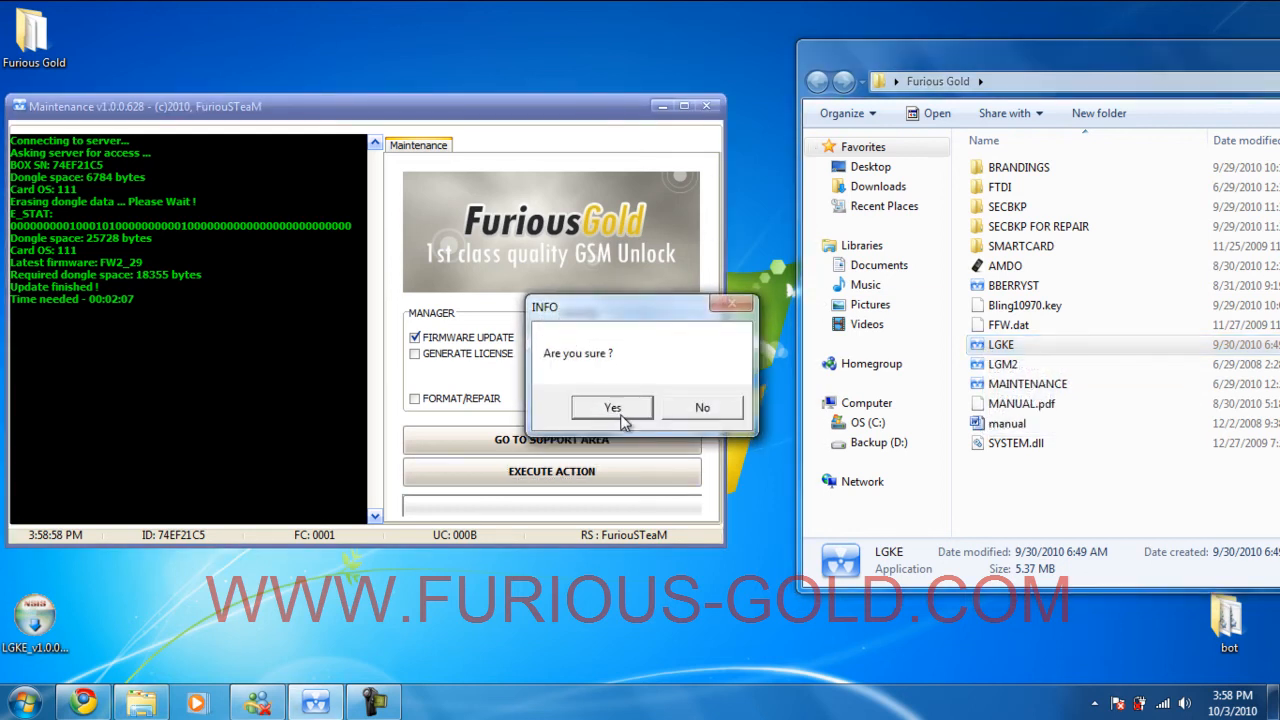
left_click(612, 407)
double_click(1012, 349)
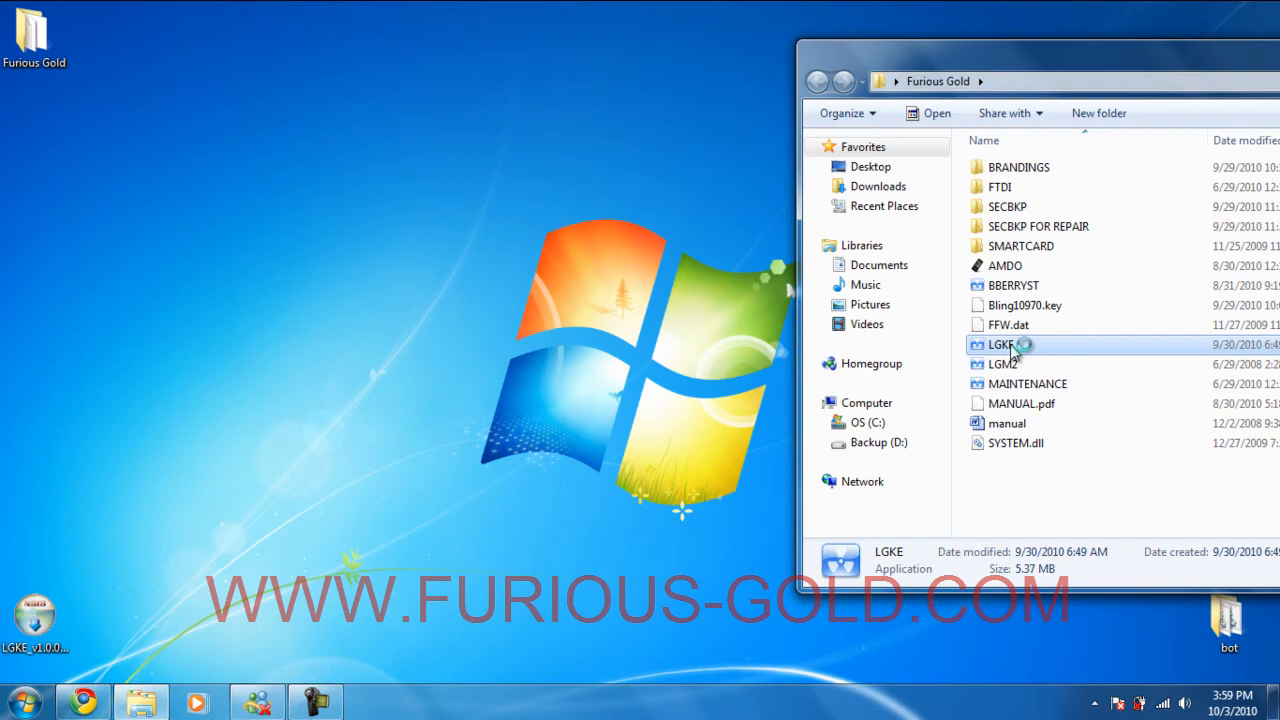
- Close the folder window, check the LG module's communication port list, and bring up the Start menu
left_click_drag(1150, 45, 1070, 62)
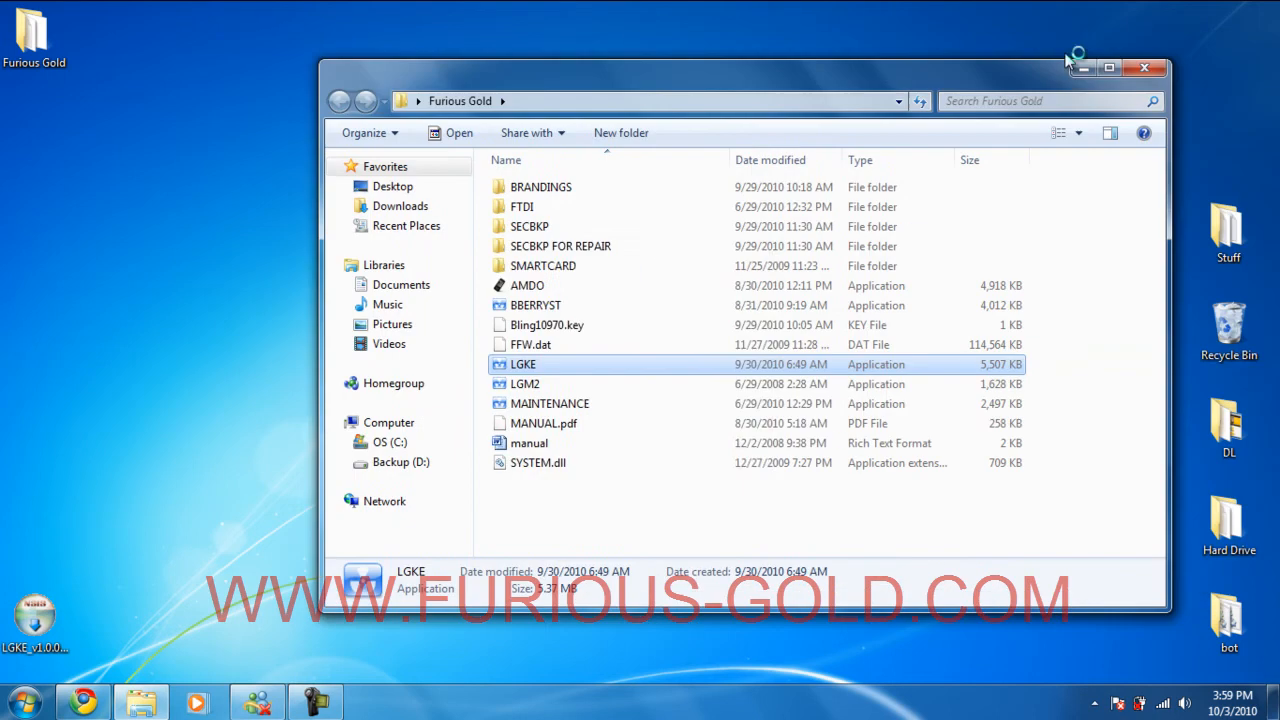
left_click(1109, 68)
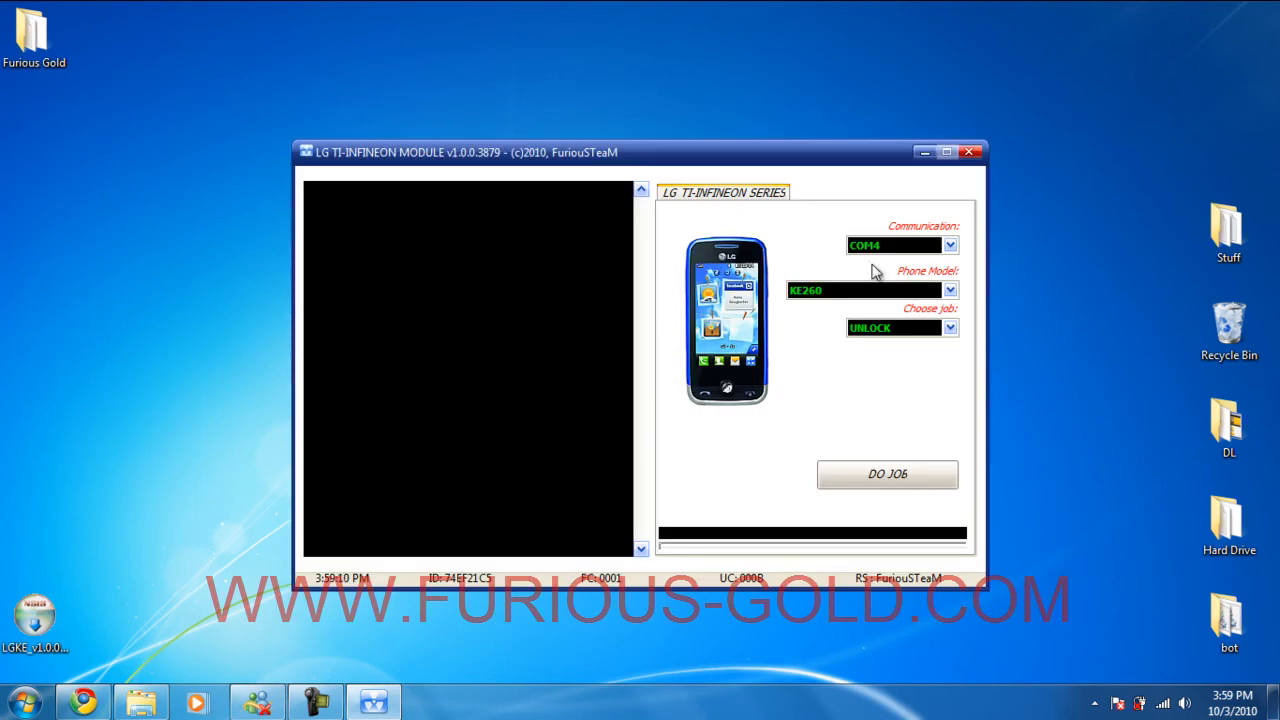
left_click(897, 247)
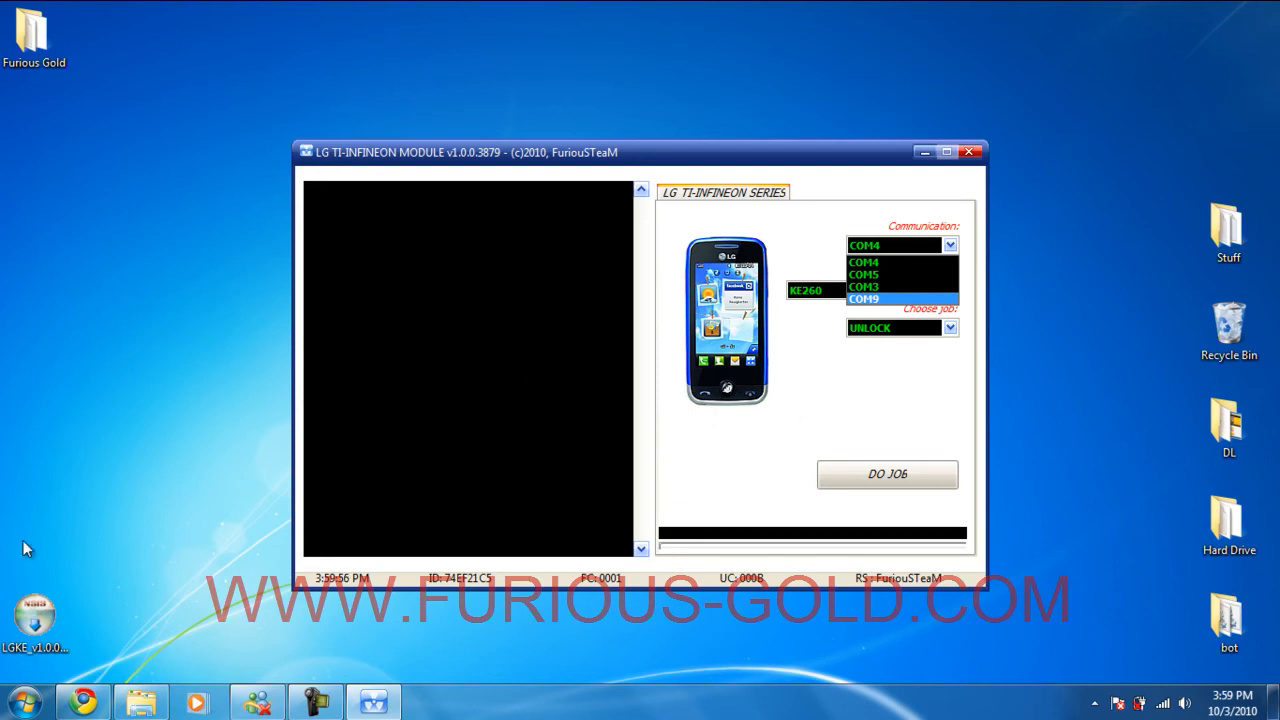
left_click(24, 702)
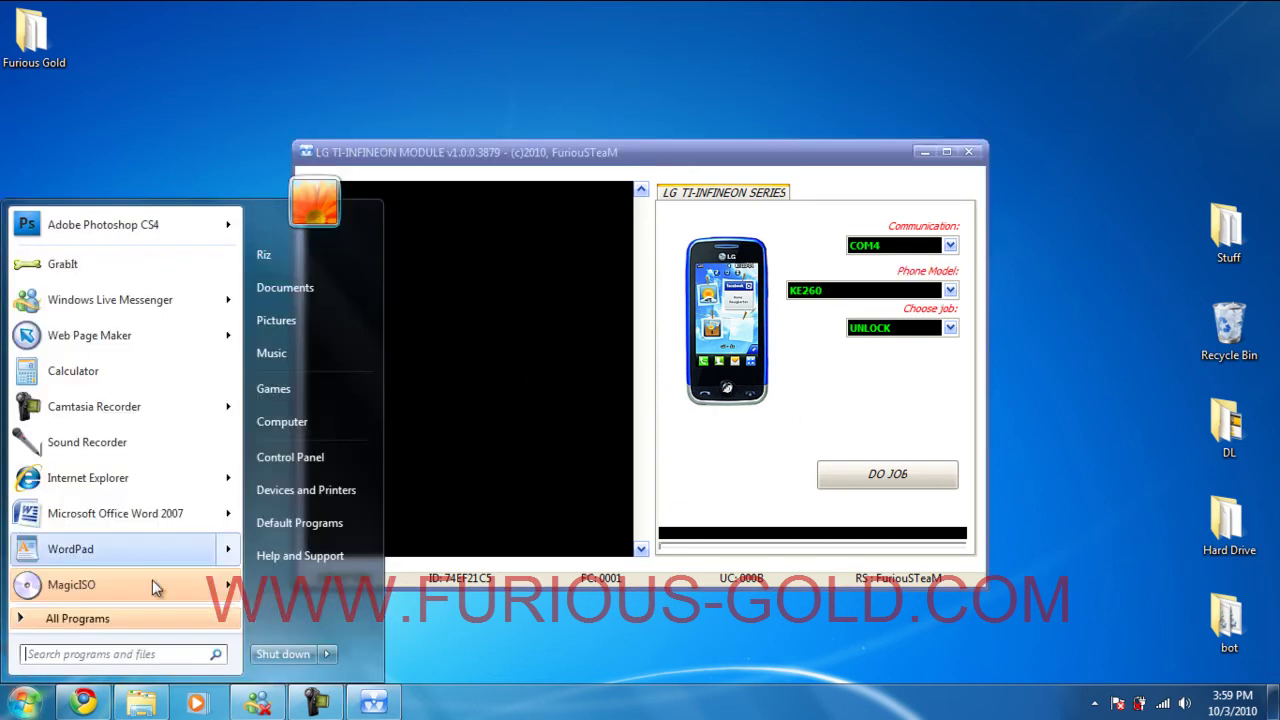
- In Device Manager, expand Ports (COM & LPT) to find USB Serial Port (COM9), then minimise the window
right_click(291, 422)
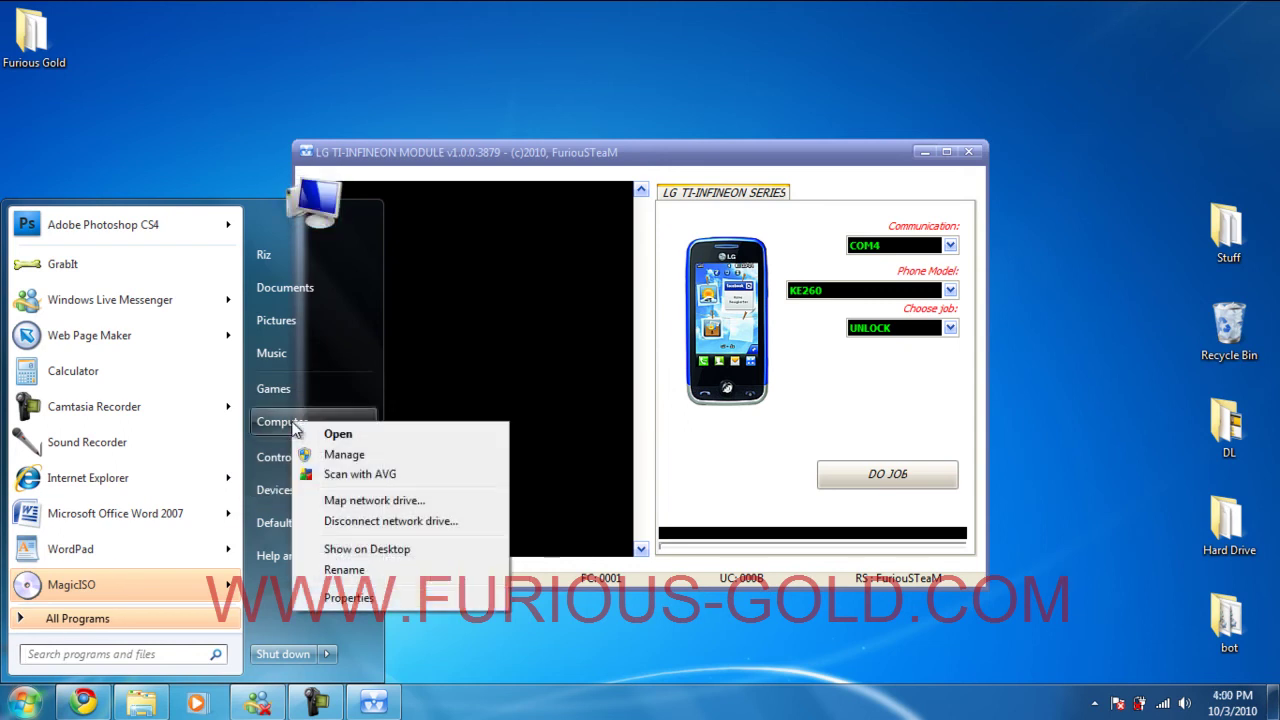
left_click(344, 454)
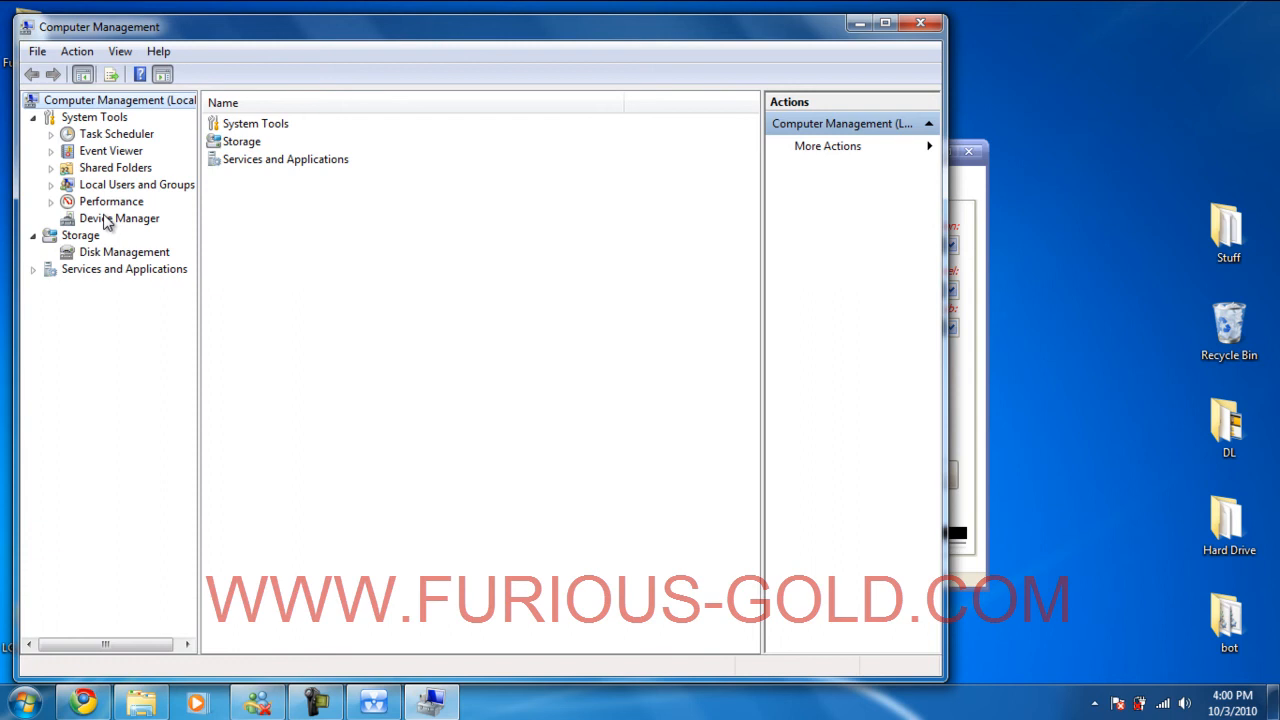
left_click(108, 218)
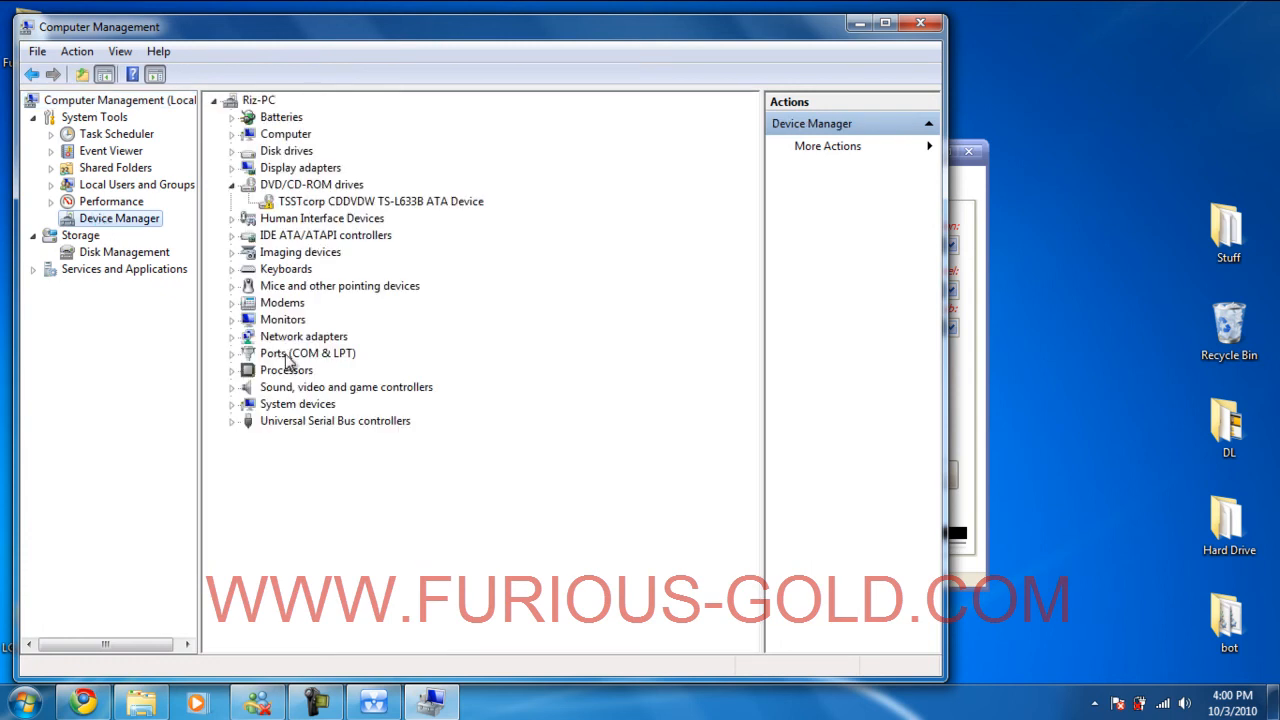
double_click(292, 355)
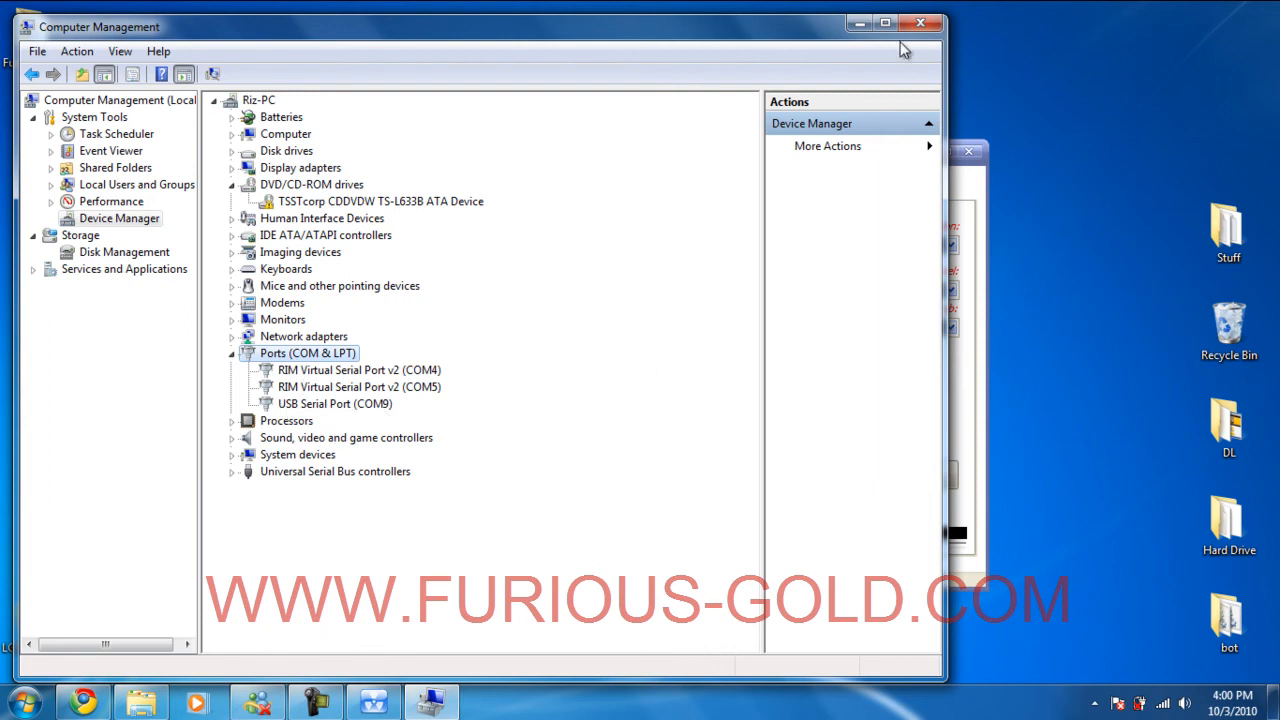
left_click(860, 24)
- Set communication to COM9, trying KP270 and BACKUP EEP before settling the job on READ CODE
left_click(949, 246)
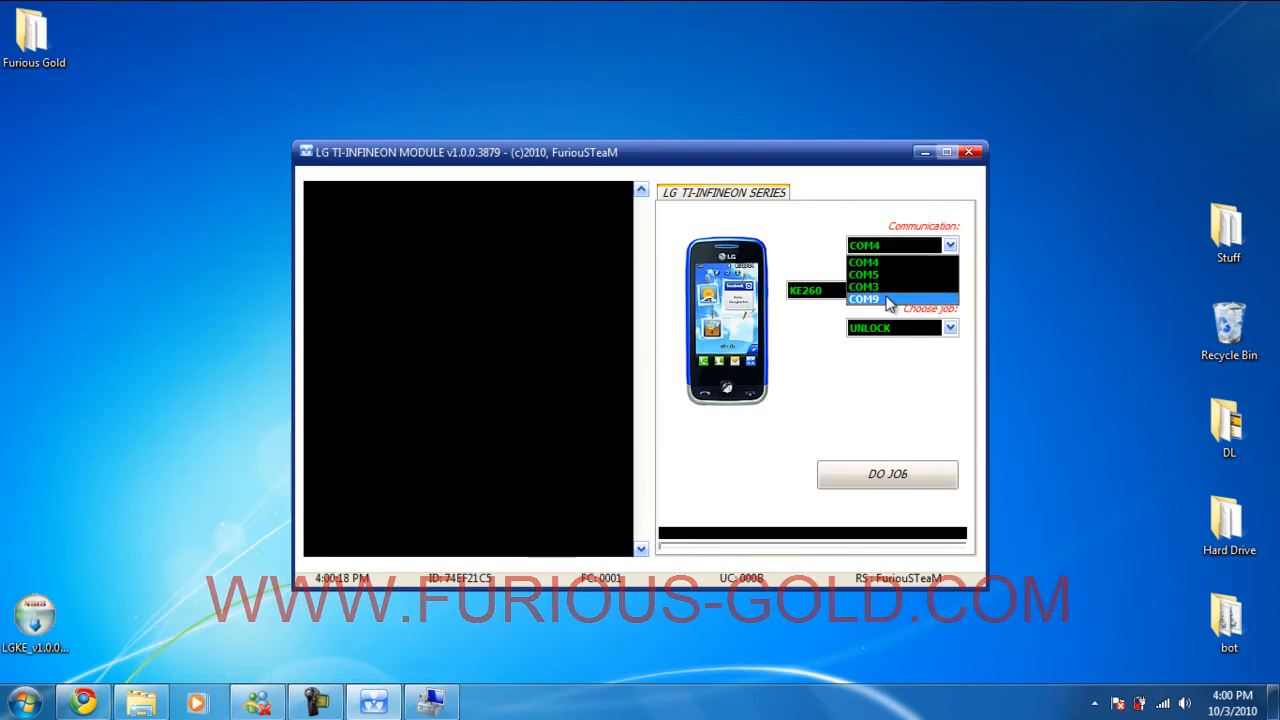
left_click(870, 299)
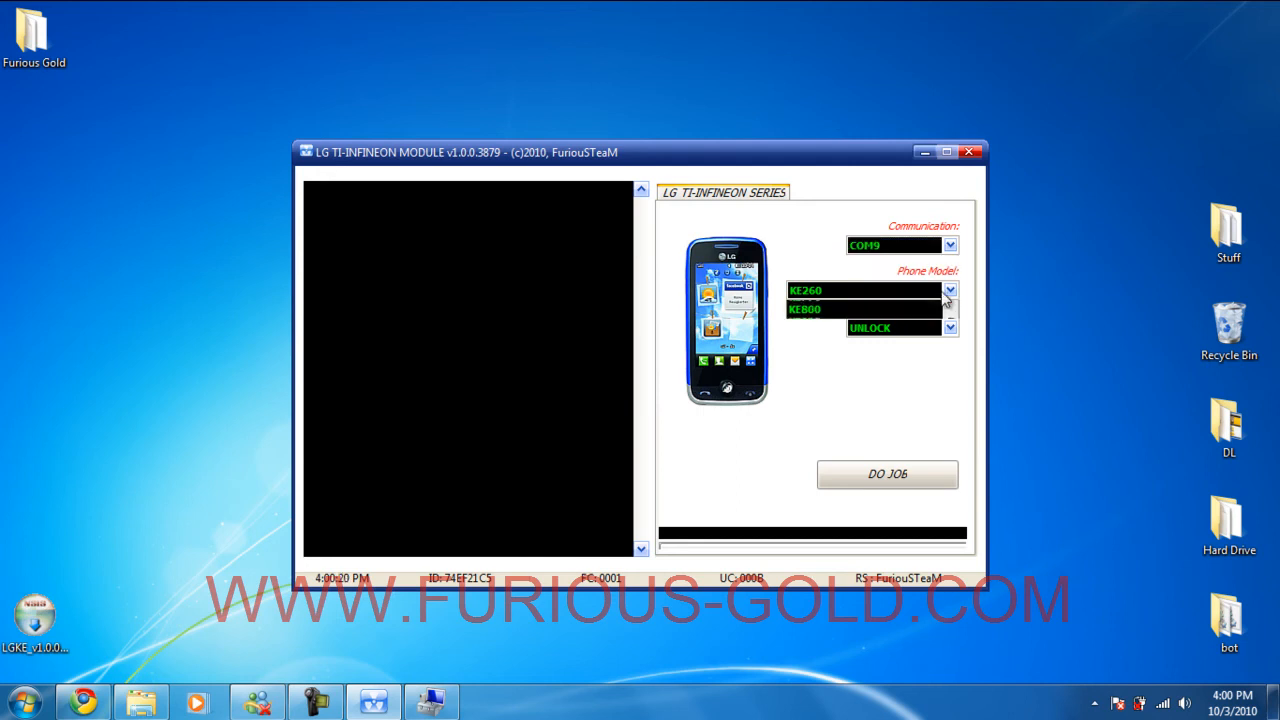
left_click(935, 291)
mouse_move(951, 312)
left_mouse_down()
mouse_move(949, 383)
mouse_move(949, 360)
left_mouse_up()
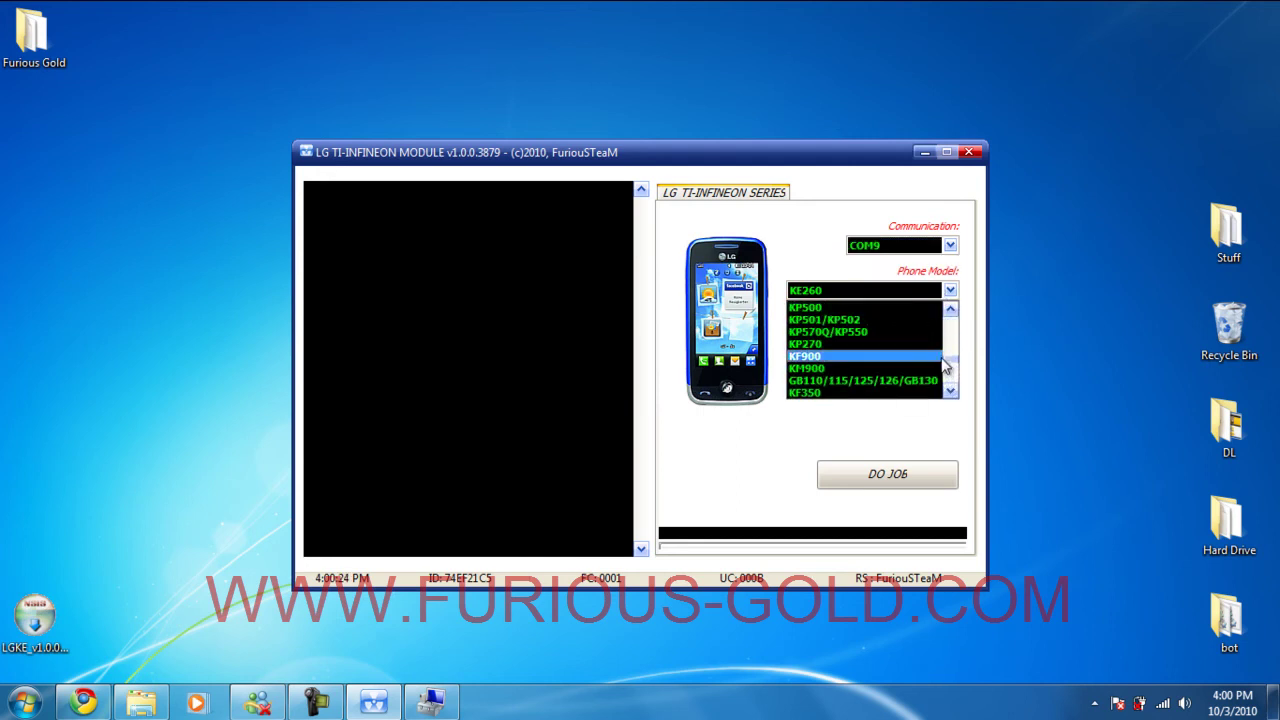
left_click(843, 356)
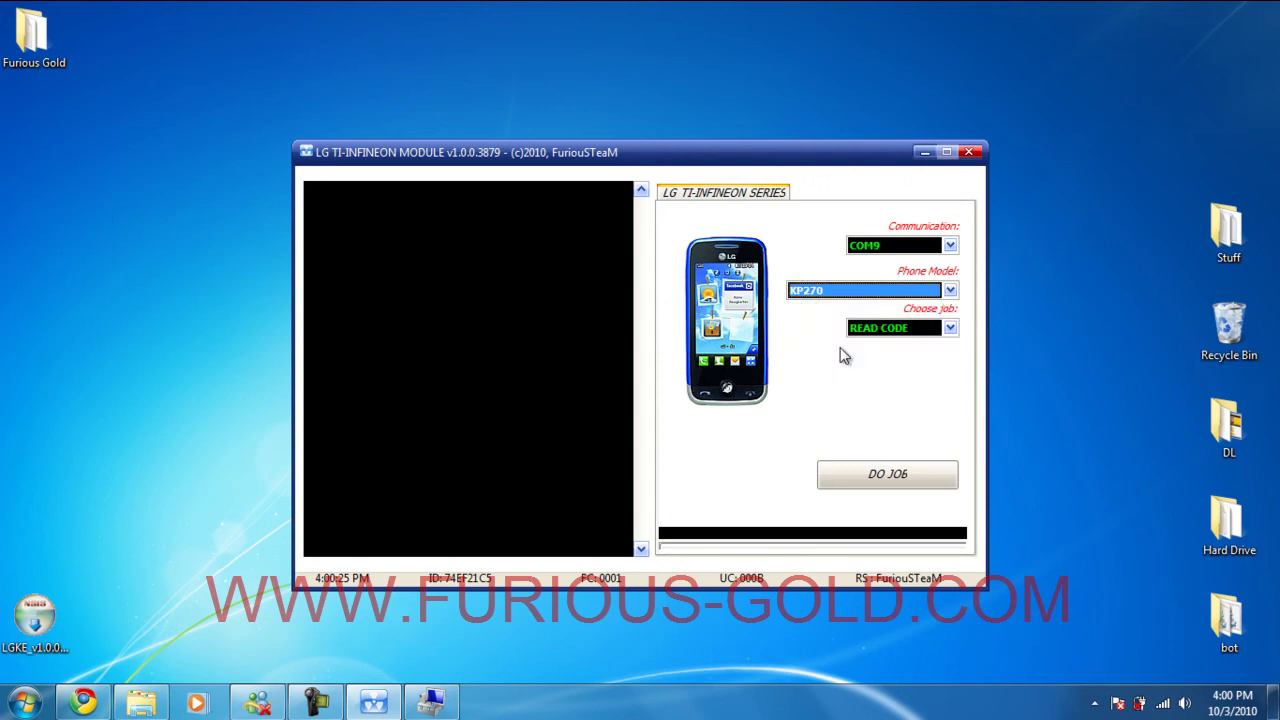
left_click(905, 330)
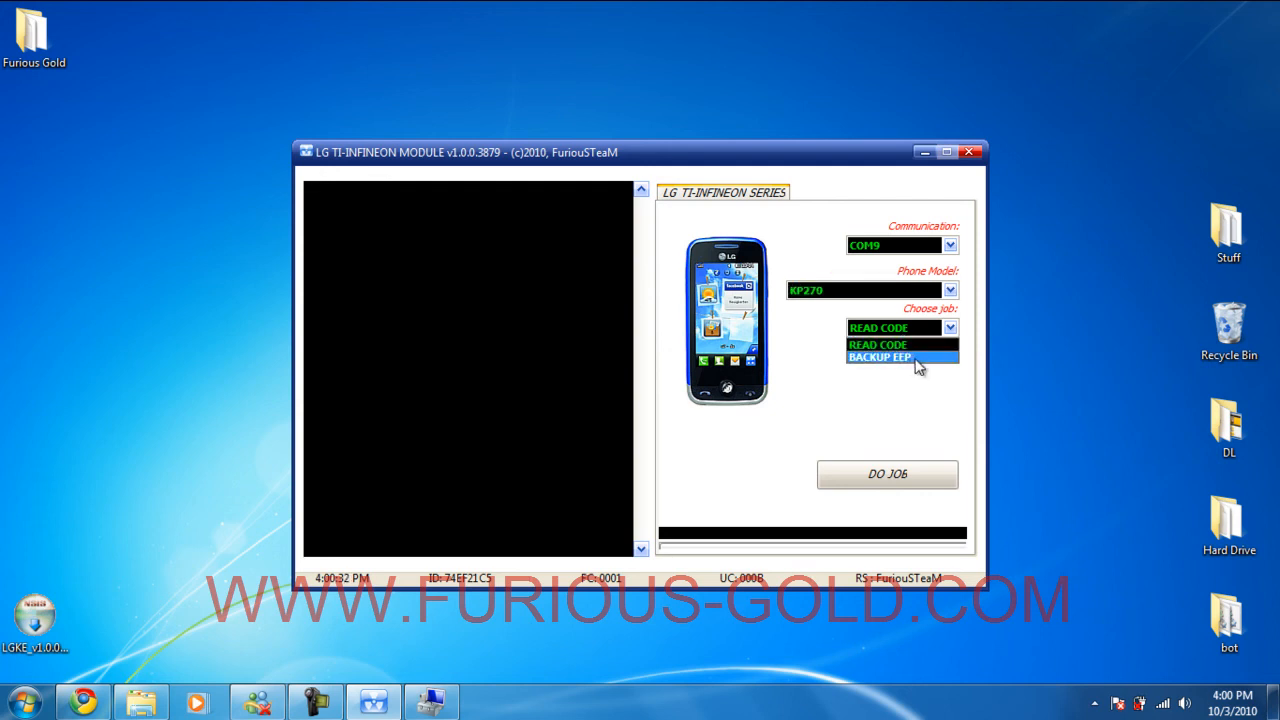
left_click(936, 358)
left_click(917, 330)
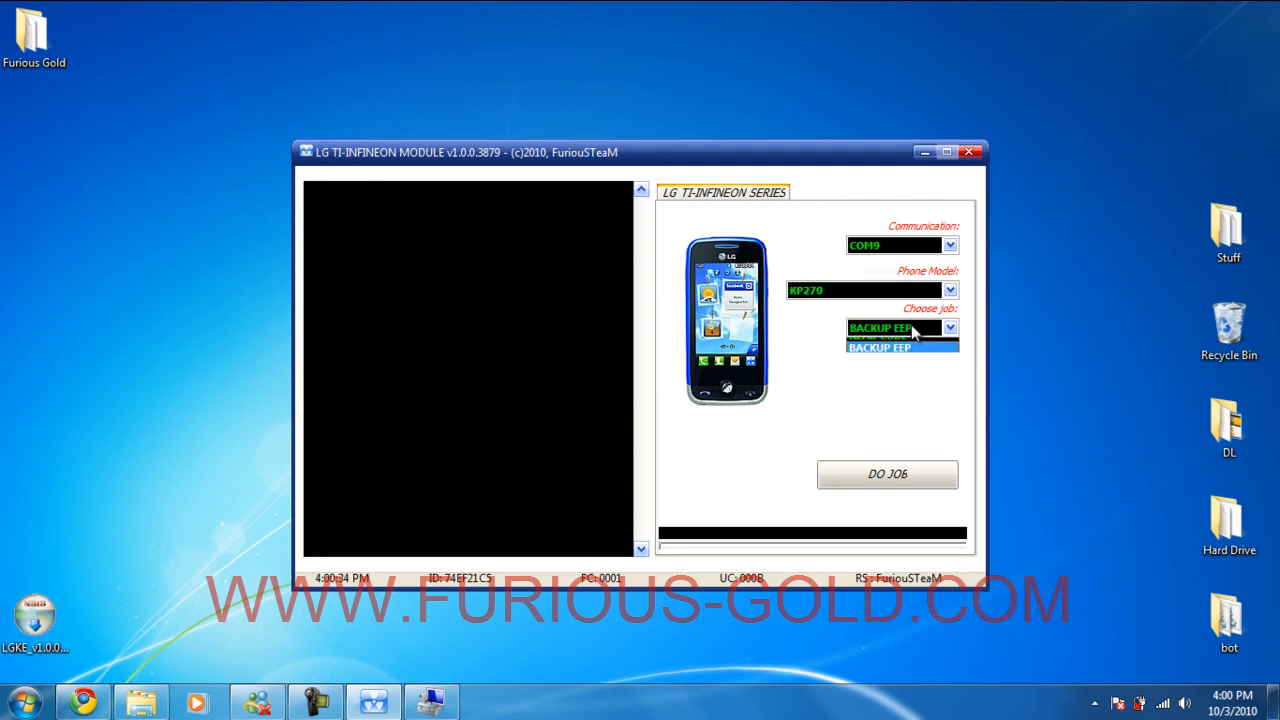
left_click(900, 345)
- Set the phone model to KF900 with READ CODE kept as the job
left_click(844, 291)
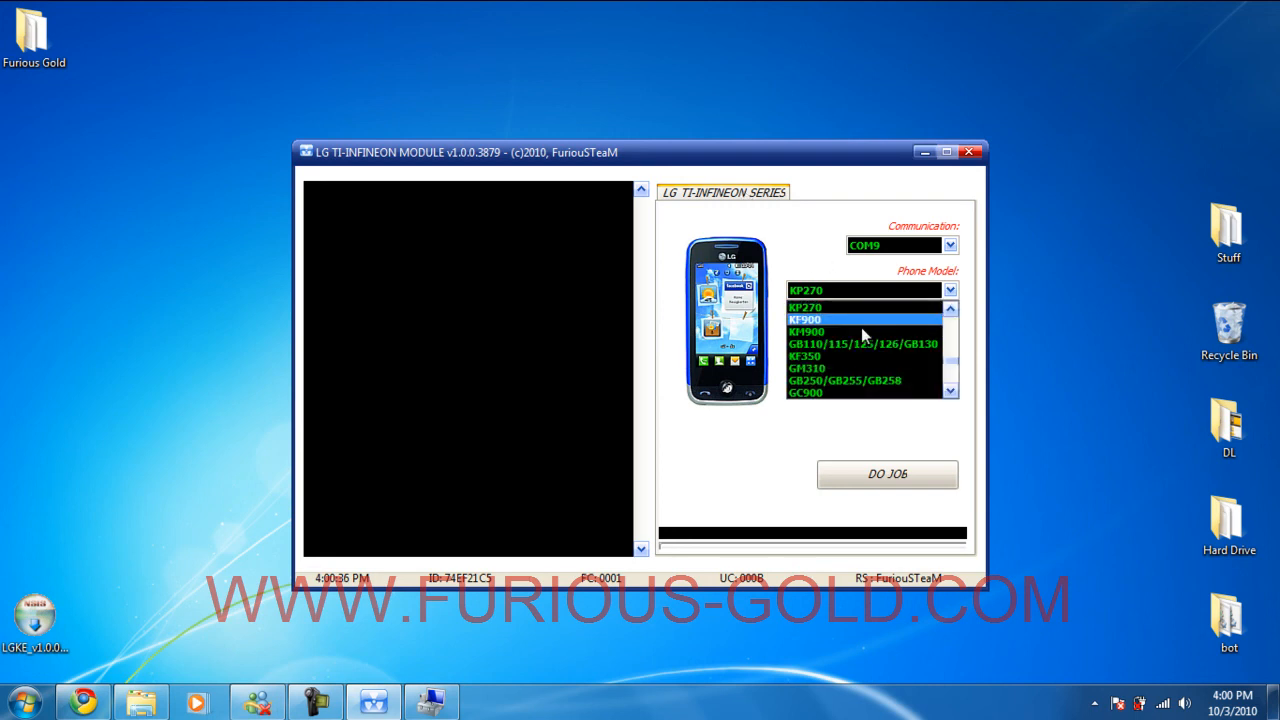
left_click(844, 315)
left_click(894, 331)
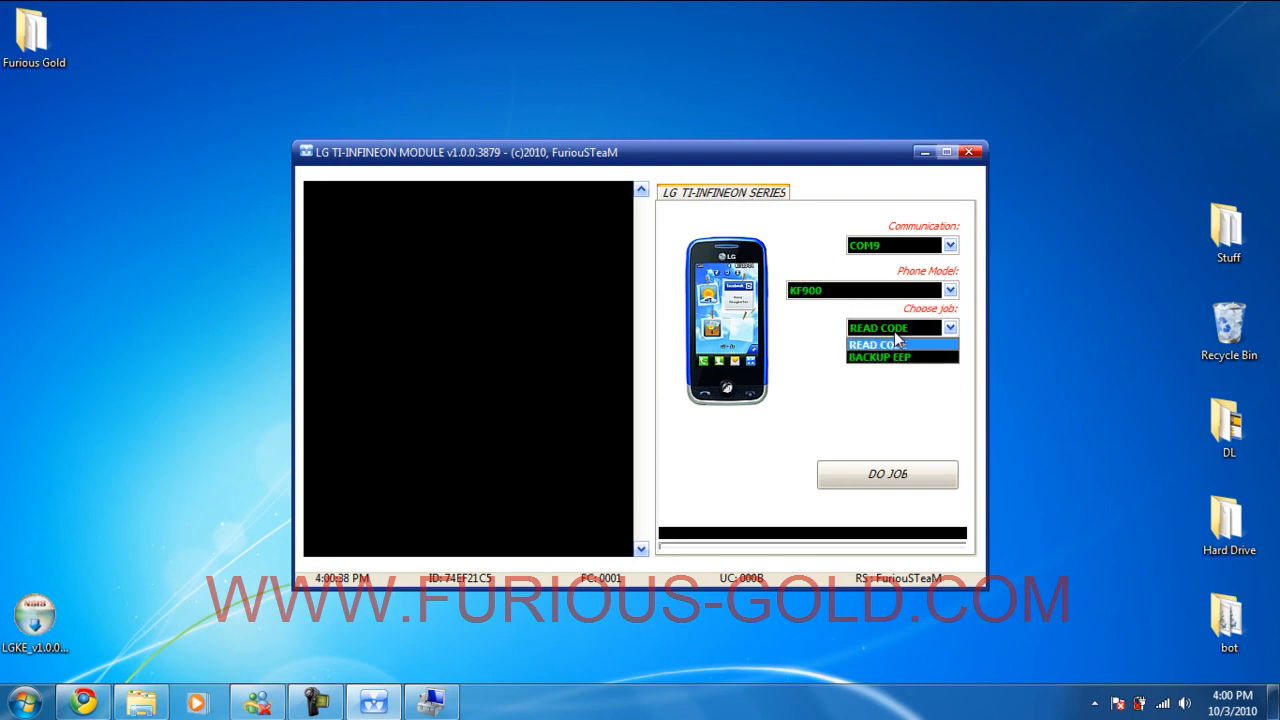
left_click(900, 345)
- Run the READ CODE job on the KF900 and stop it after the power-on error
left_click(883, 476)
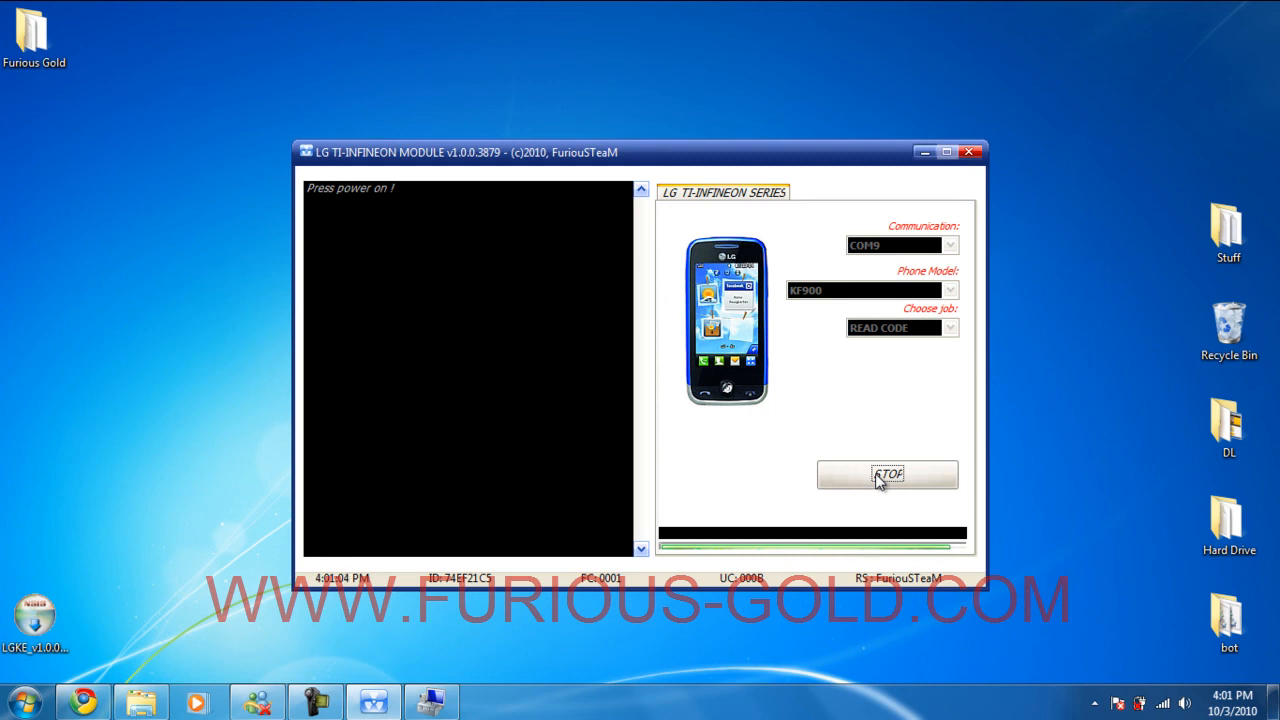
left_click(880, 478)
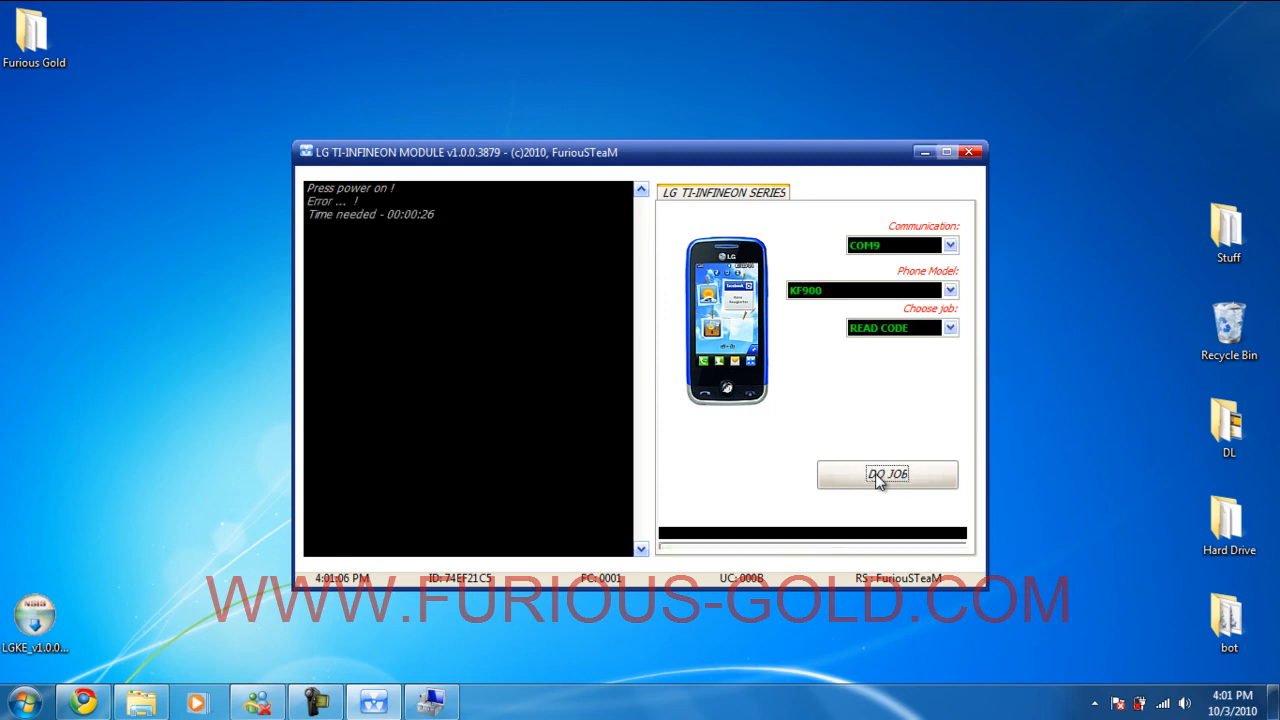